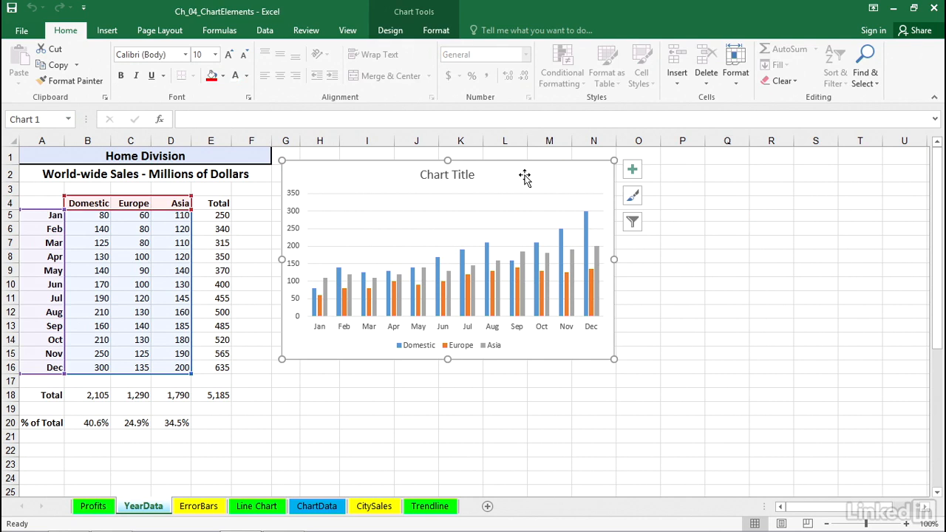
Step: Turn on data labels for the monthly sales column chart and remove them again
click(632, 171)
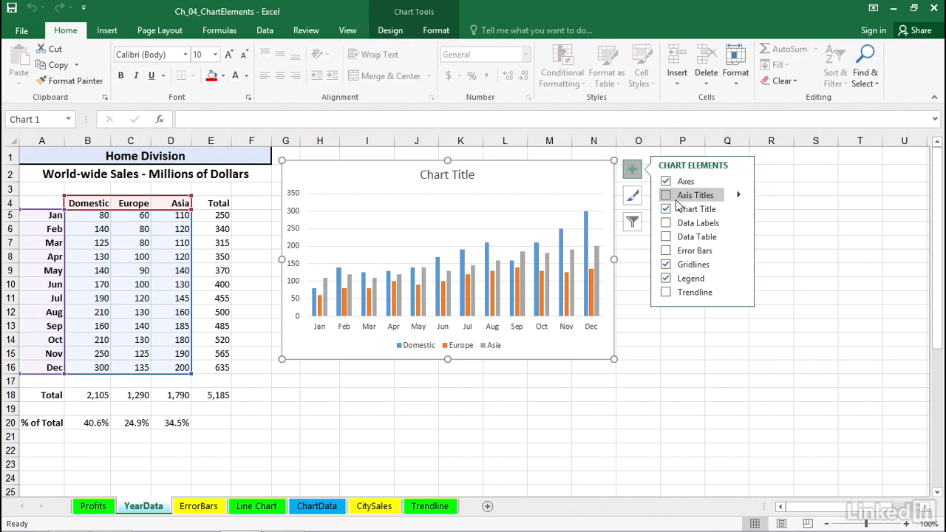
click(667, 223)
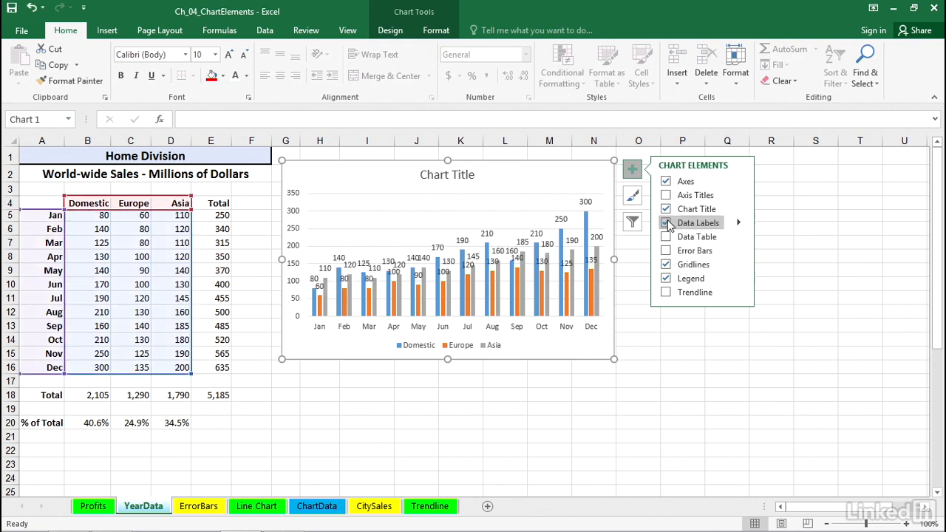
click(666, 223)
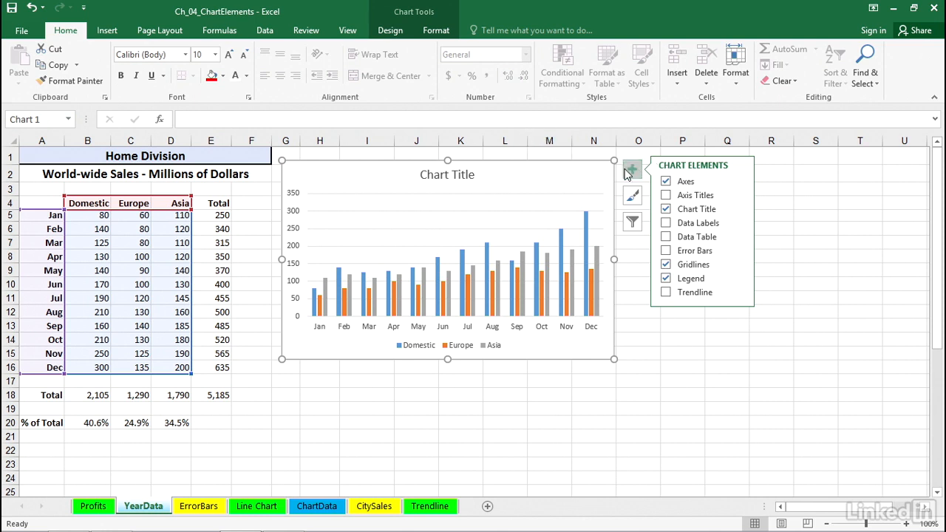
Step: Preview the Center placement among the data label position choices for the chart without applying it
click(390, 33)
click(25, 59)
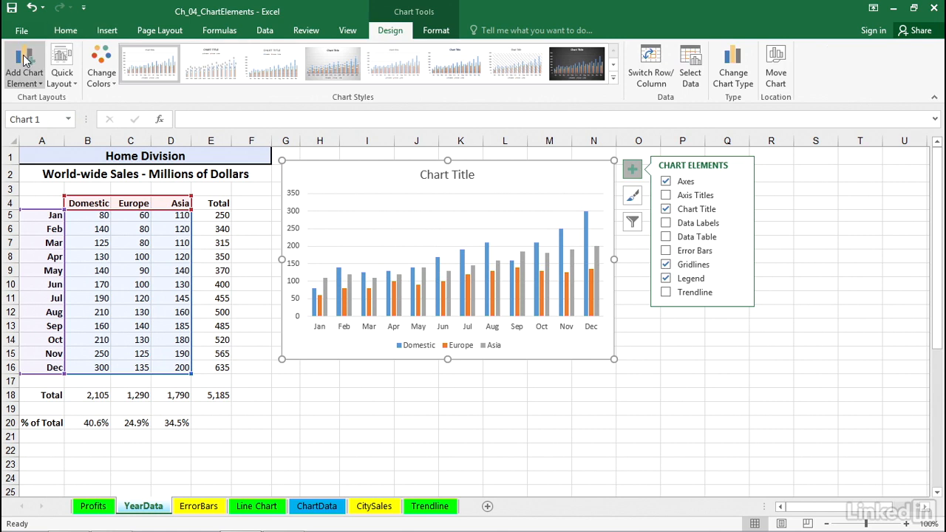
mouse_move(39, 151)
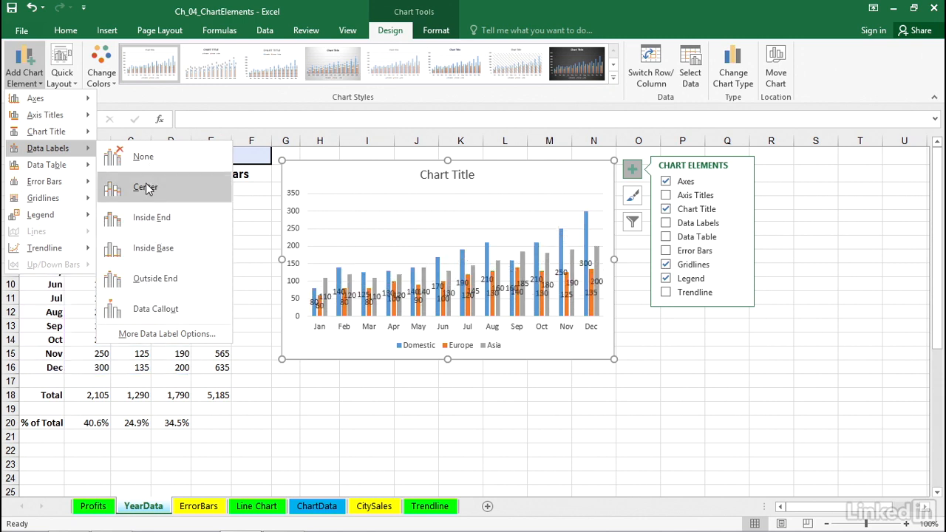
click(249, 208)
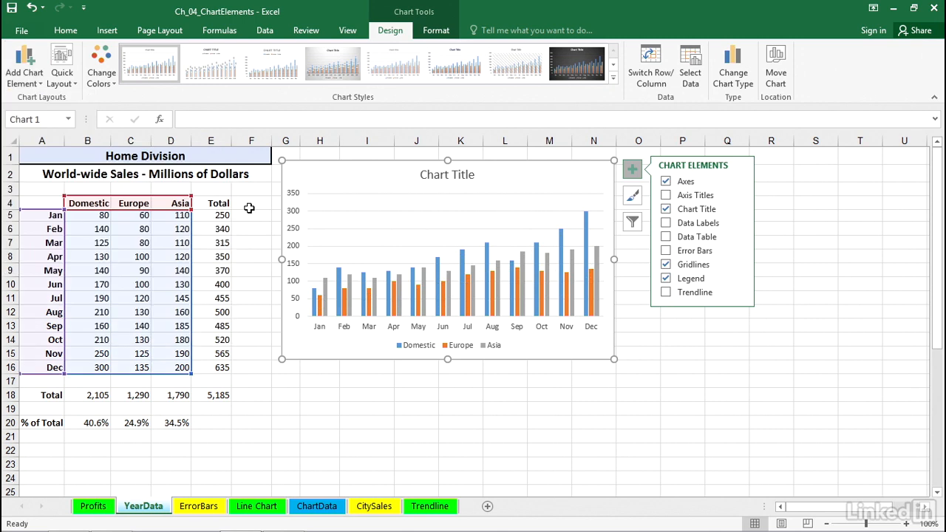
Step: Browse the quick layouts and the full set of chart styles, previewing styles without applying one
click(61, 61)
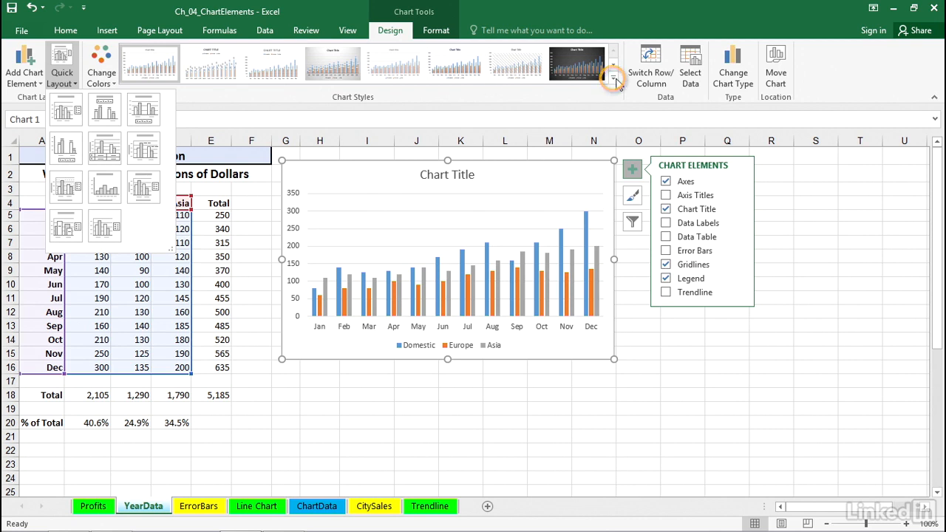
click(613, 76)
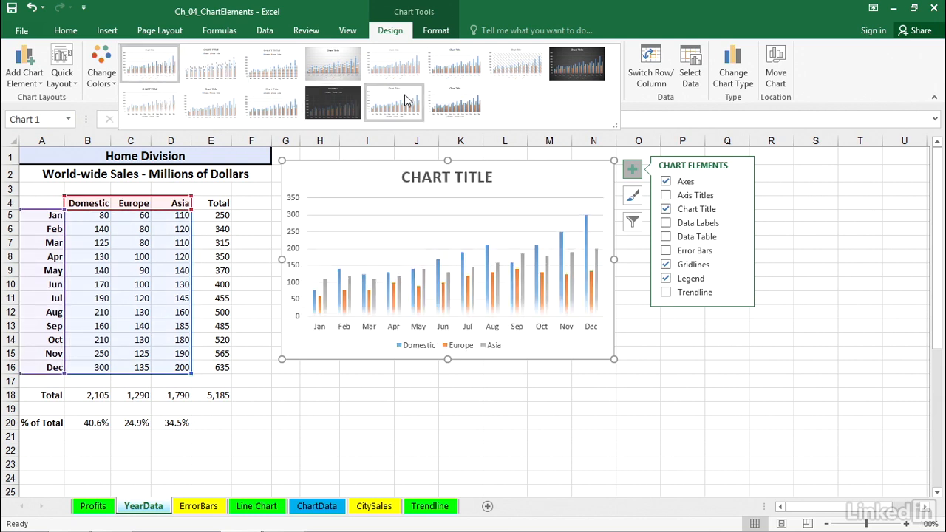
click(610, 20)
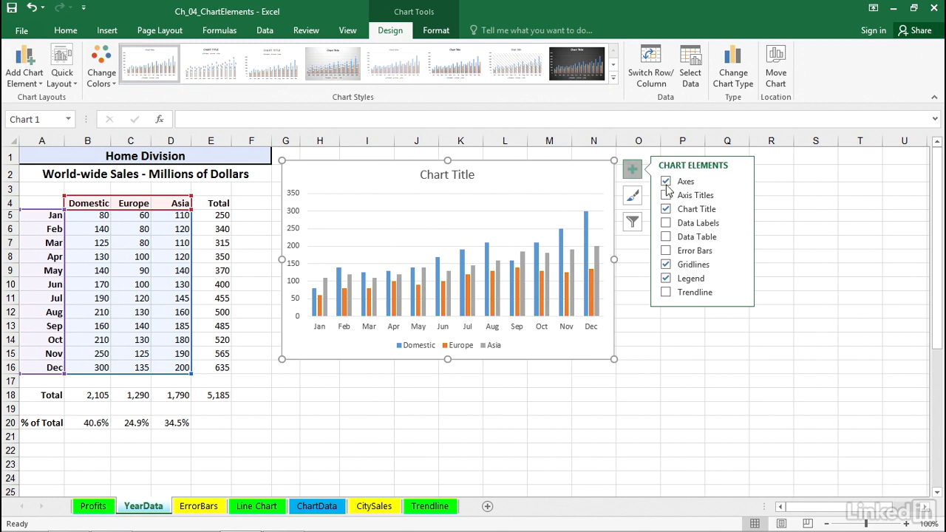
Step: Add data labels to all series using the detailed label options, toggling the Domestic labels' Value option off and back on
click(738, 223)
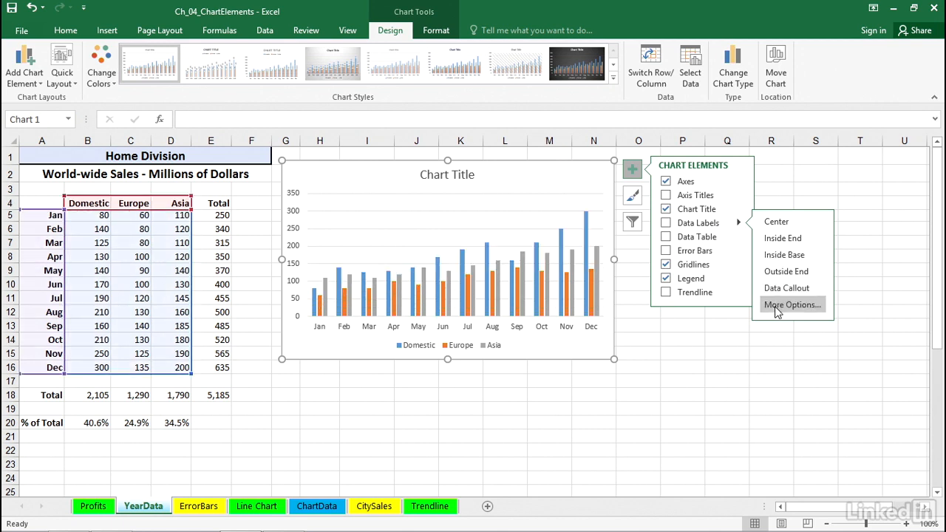
key(Escape)
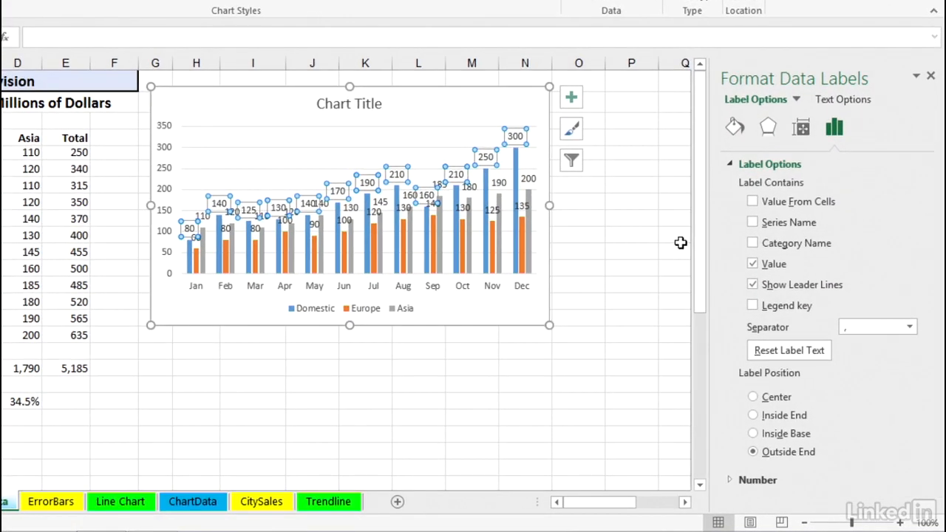
click(752, 264)
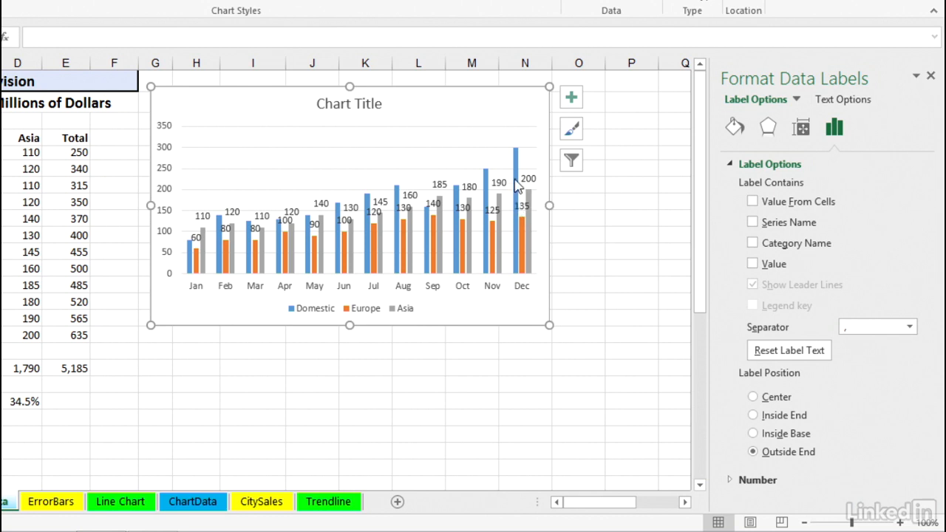
click(753, 264)
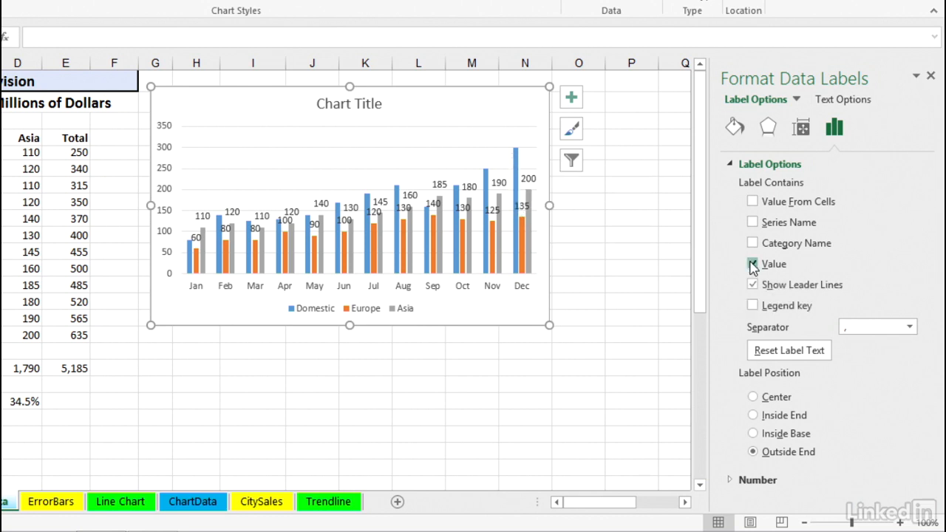
Step: Hide the Asia series' data labels by disabling the Value option in their label options
click(529, 201)
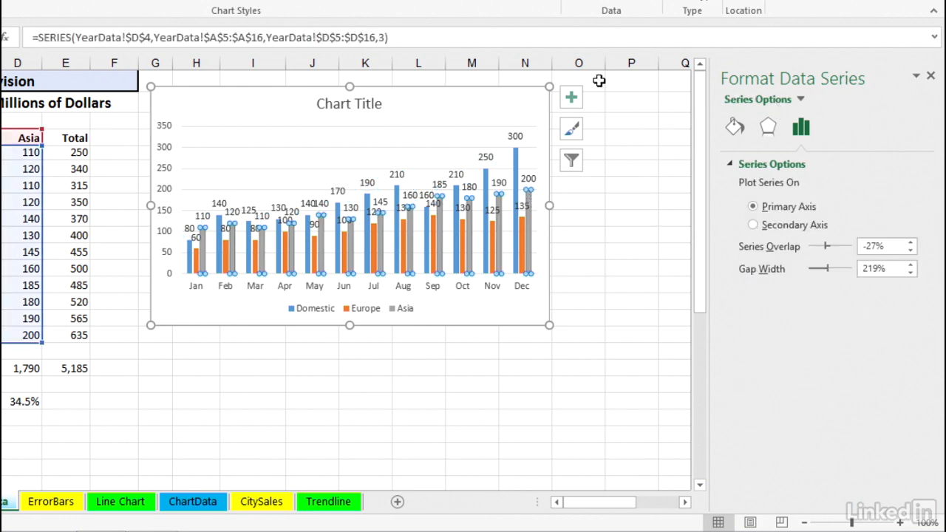
click(571, 98)
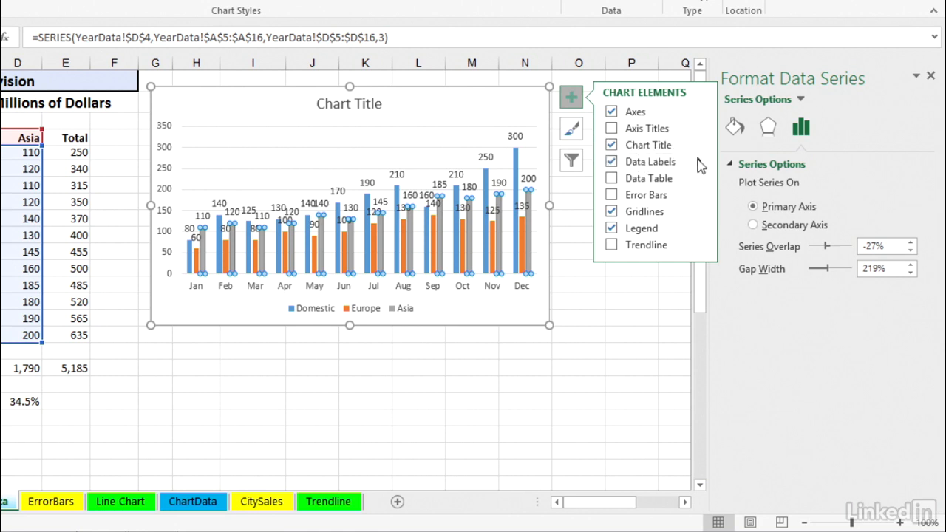
mouse_move(701, 166)
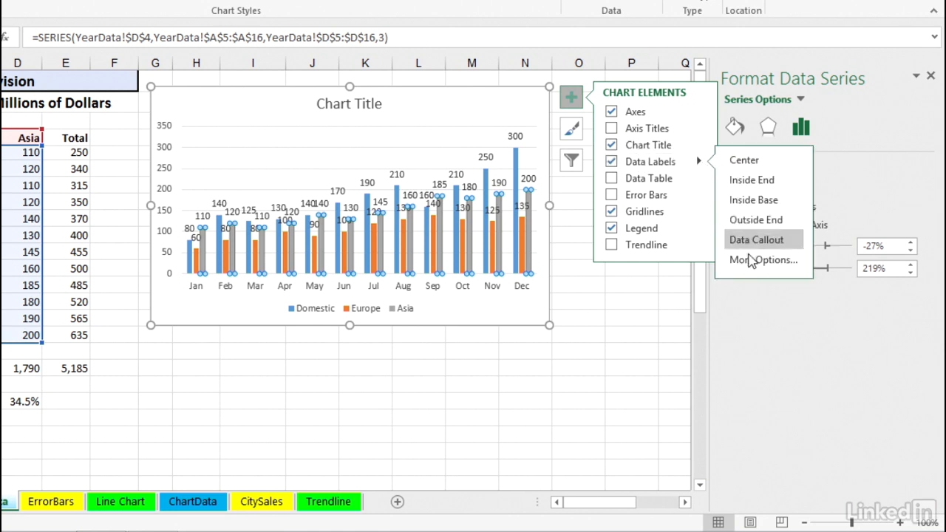
click(750, 262)
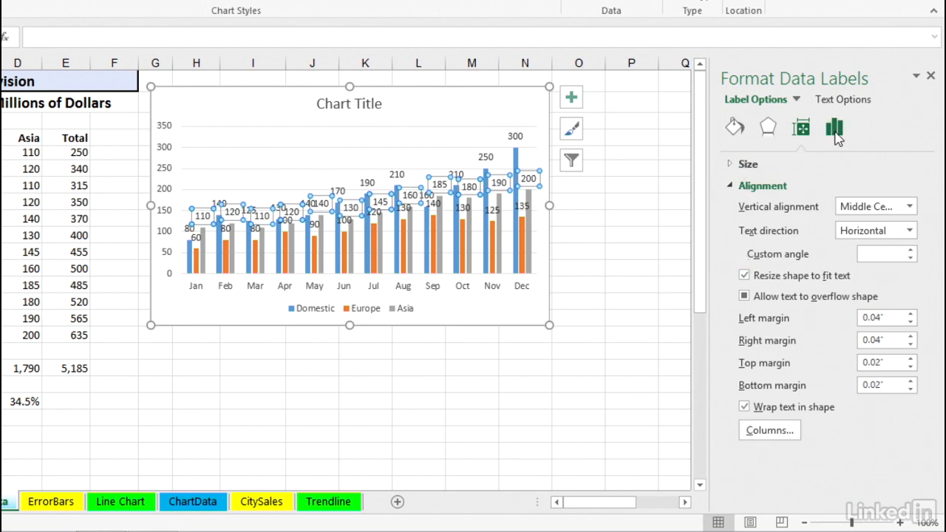
click(834, 133)
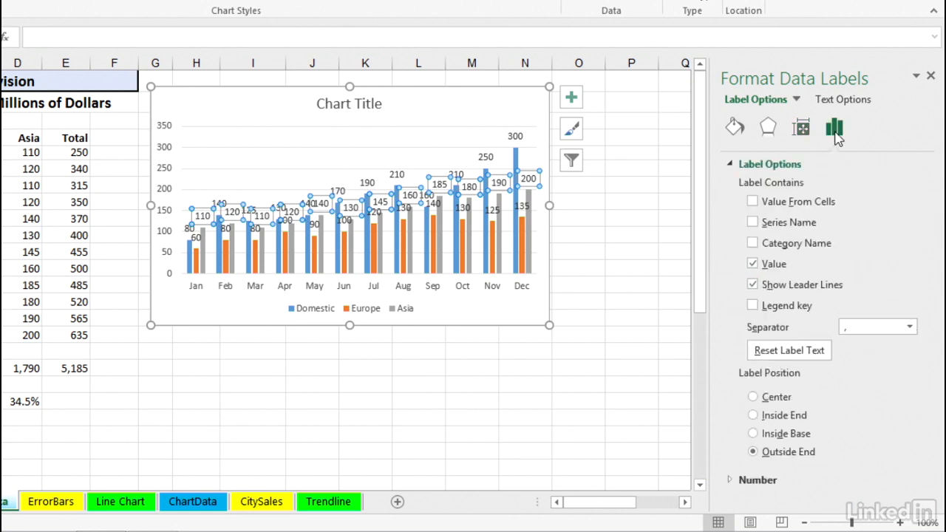
click(752, 264)
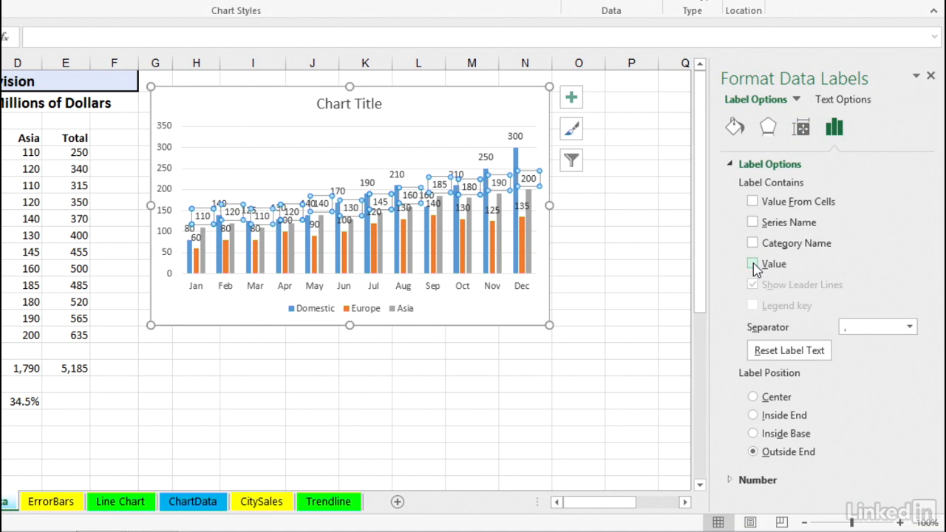
Step: Hide the Europe series' data labels by disabling the Value option in their label options
click(522, 229)
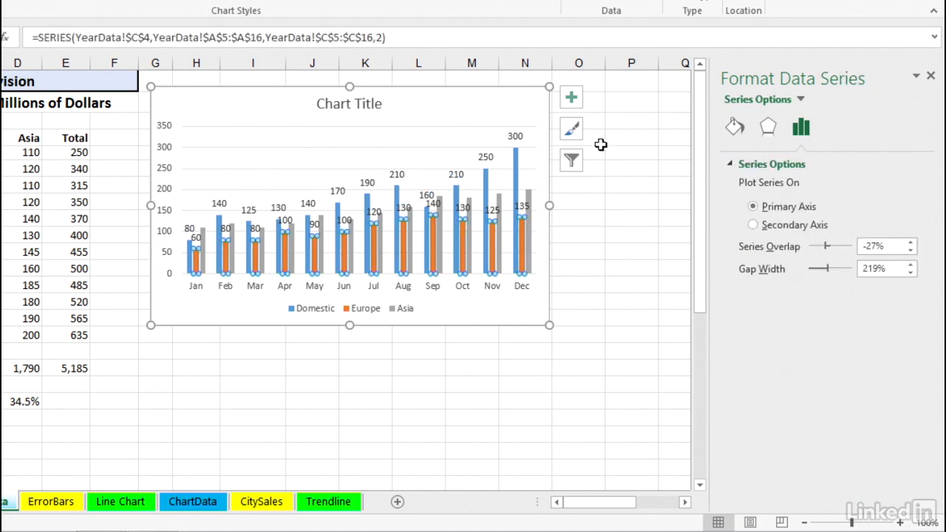
click(574, 100)
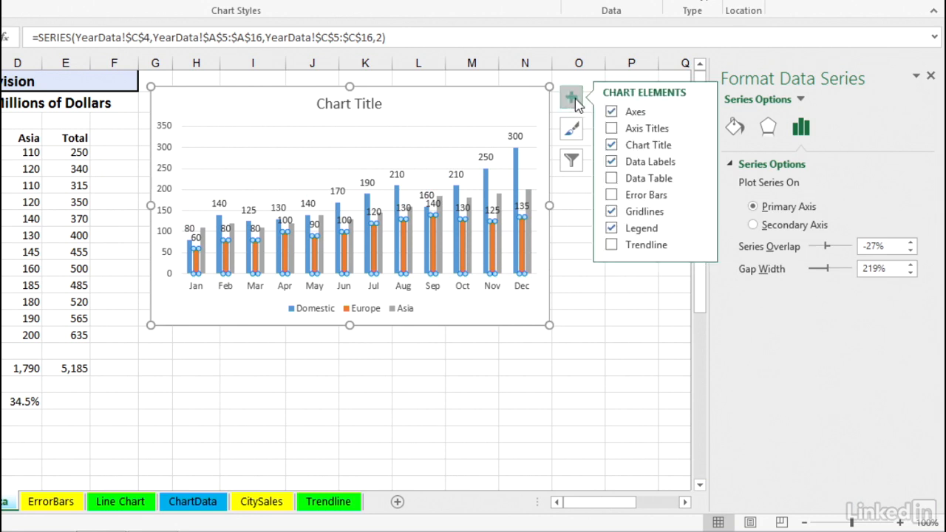
click(700, 162)
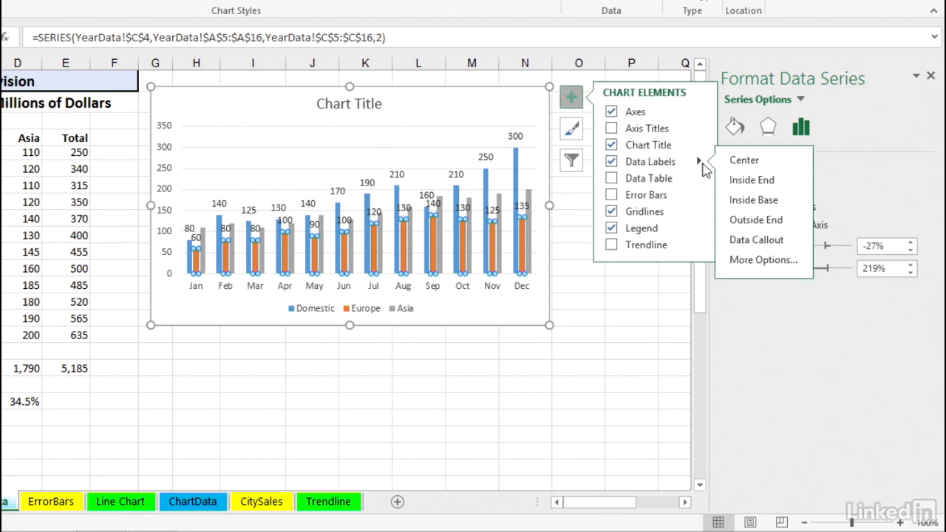
click(761, 259)
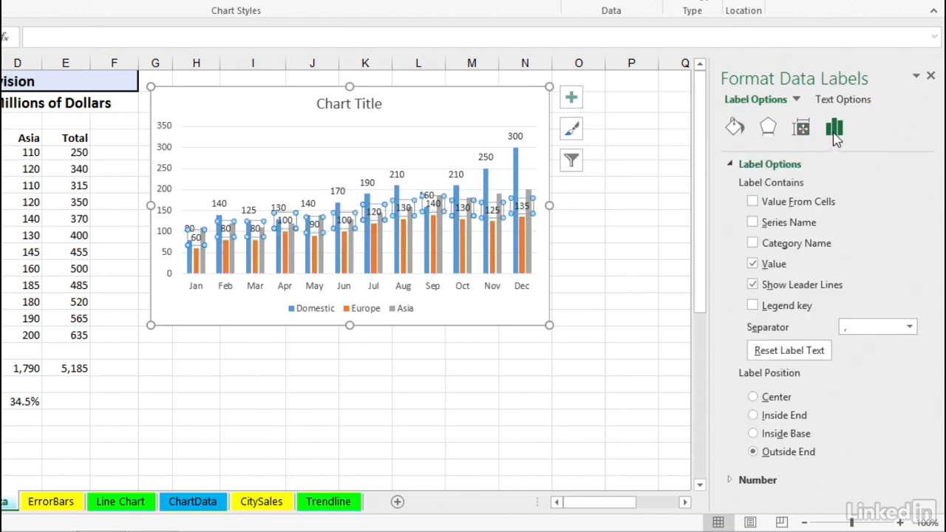
click(752, 266)
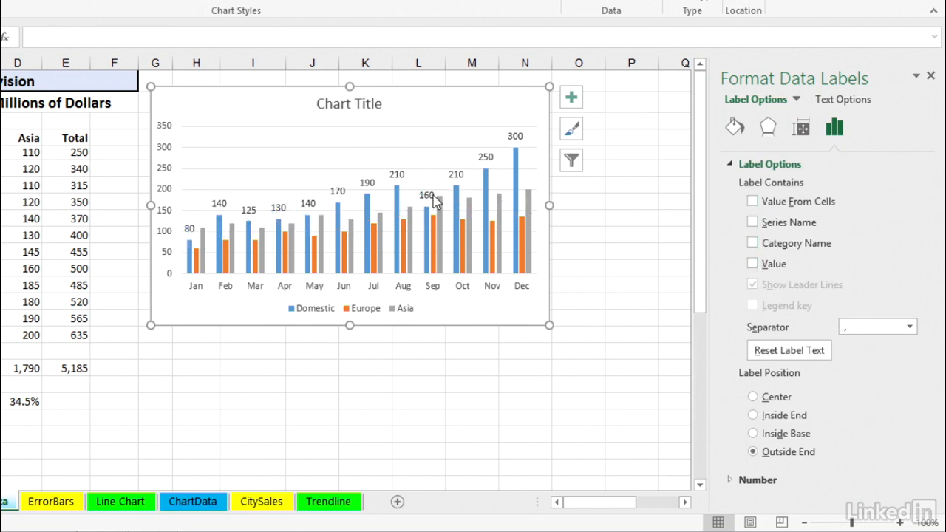
Step: Delete the Asia and Europe series from the chart, keeping only the Domestic columns
mouse_move(432, 257)
mouse_move(529, 205)
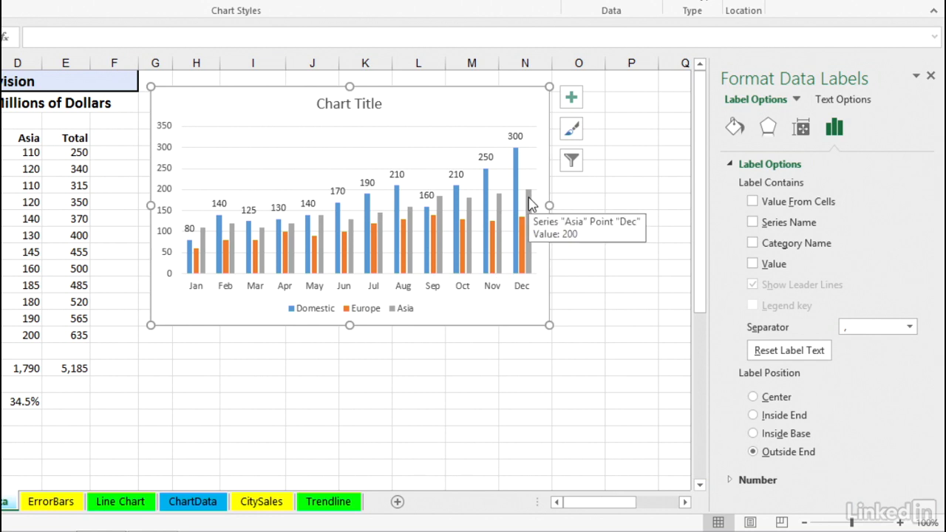
click(529, 205)
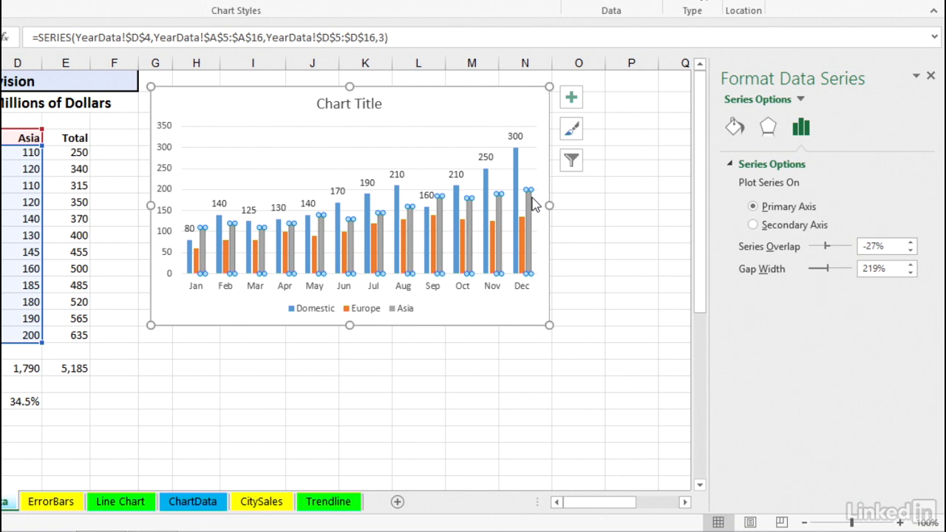
key(Delete)
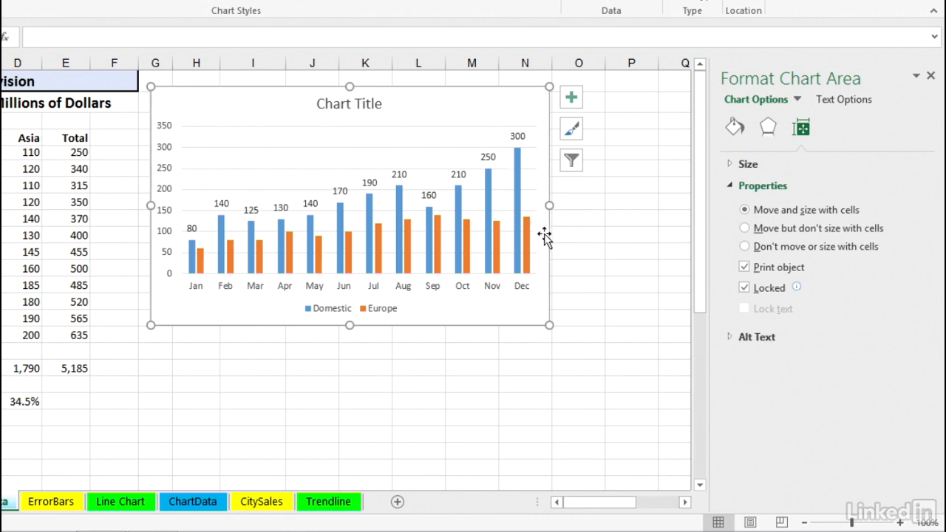
click(528, 233)
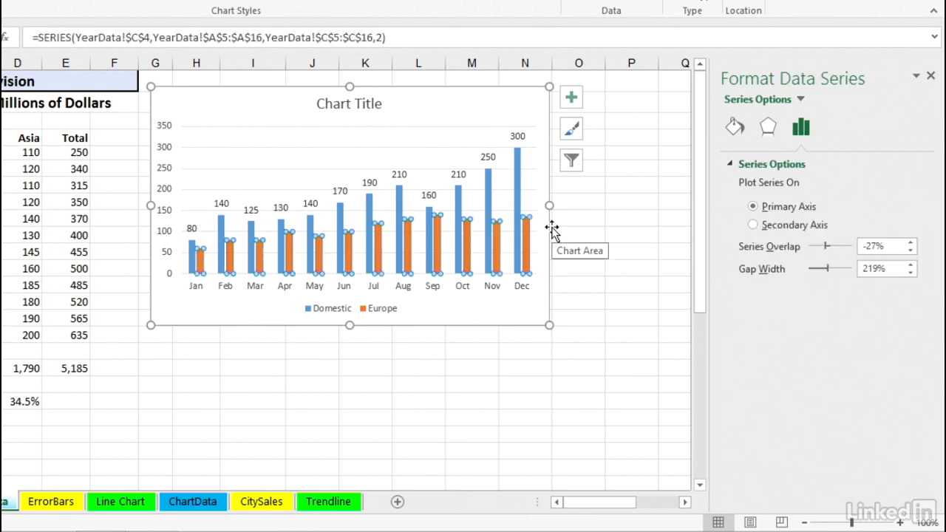
key(Delete)
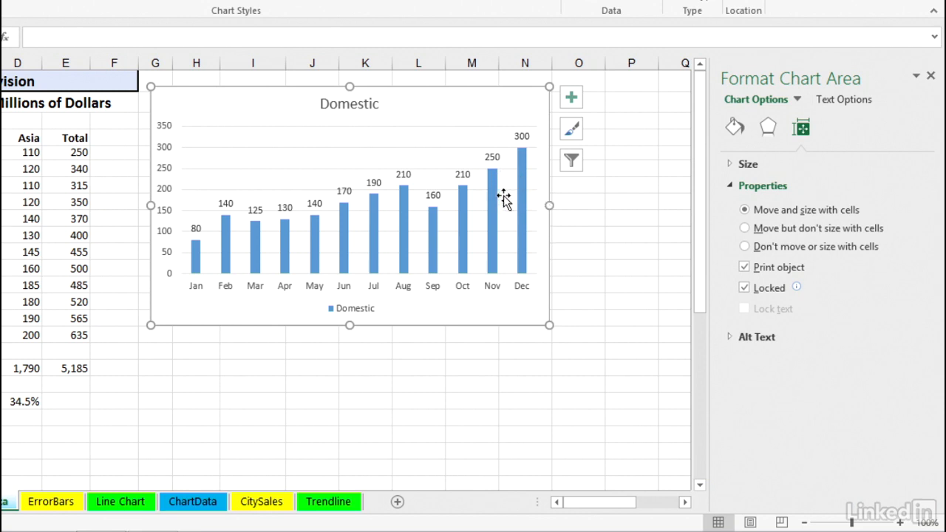
Step: Widen the Domestic columns by setting the series' gap width to 20%
click(521, 207)
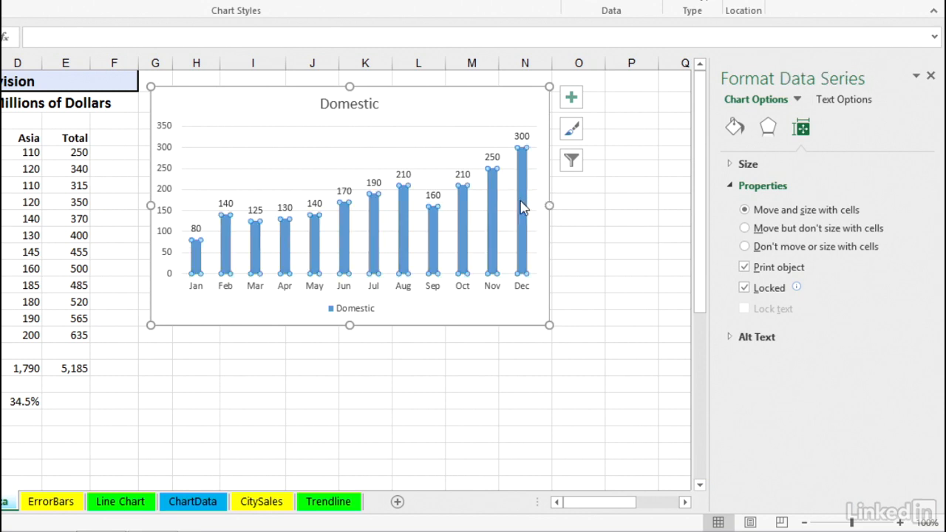
drag(892, 268, 857, 268)
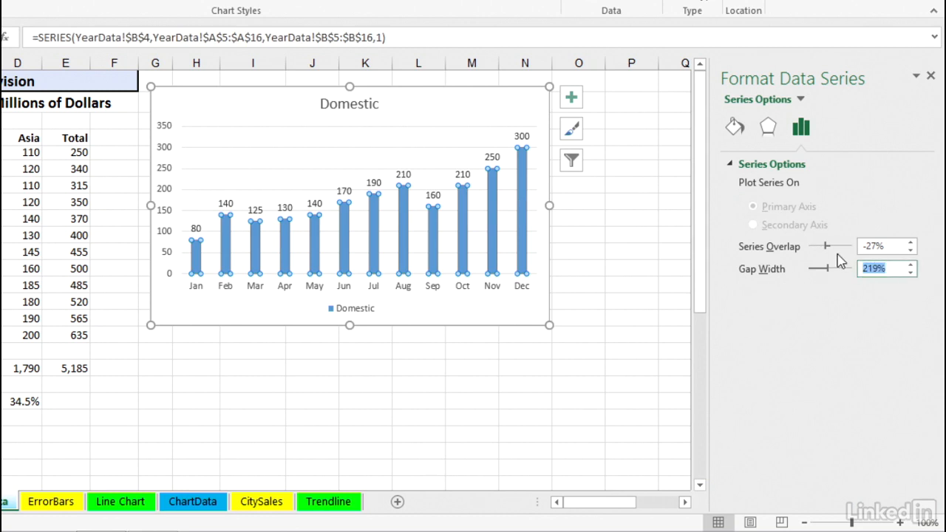
text(20)
key(Return)
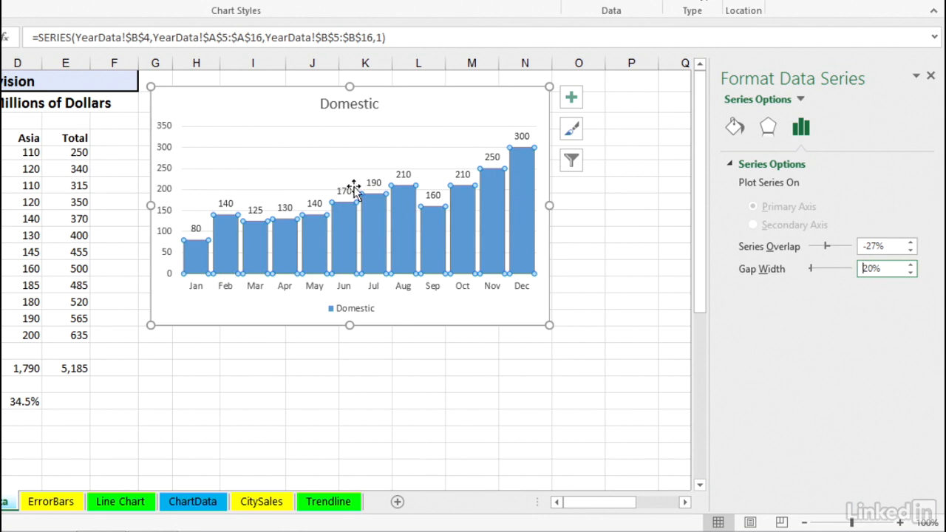
Step: Place the Domestic series' data labels at the inside end of the columns
mouse_move(524, 195)
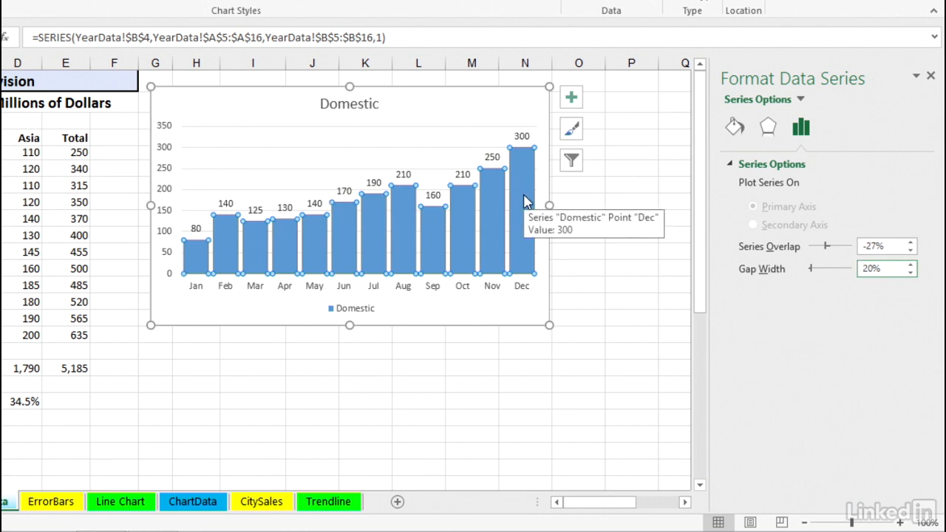
click(572, 101)
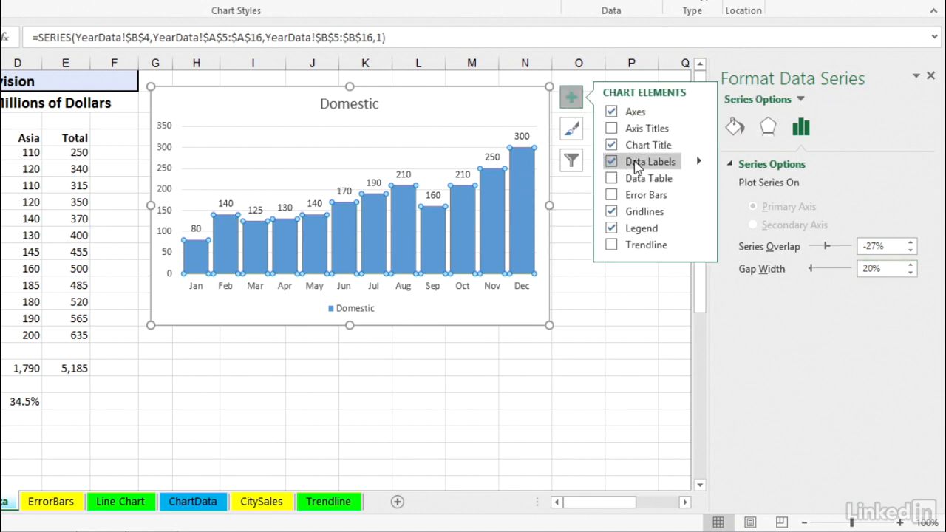
click(698, 161)
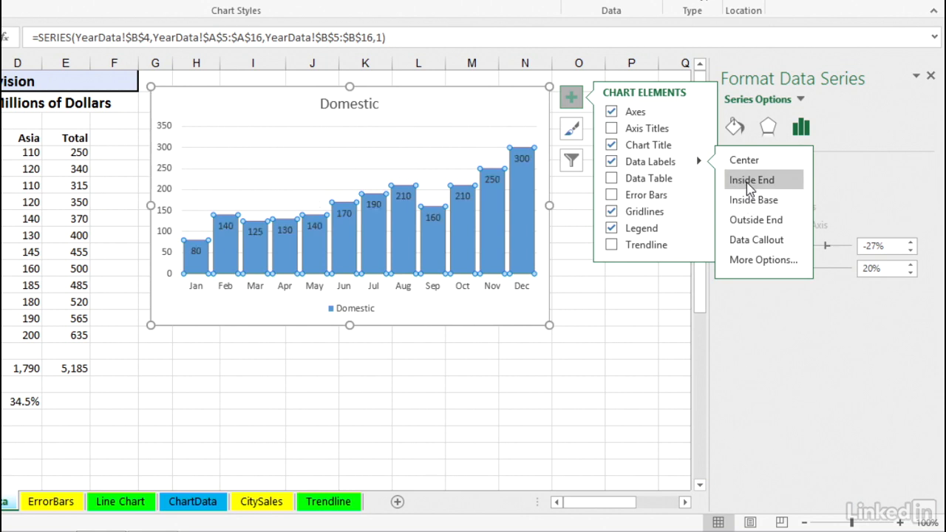
click(747, 182)
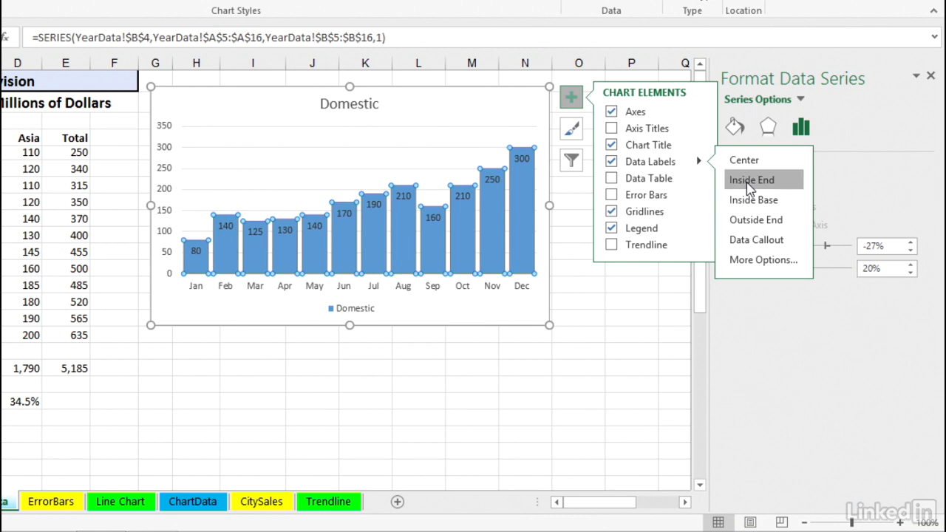
Step: Change the font color of all the Domestic columns' data labels to white
click(520, 231)
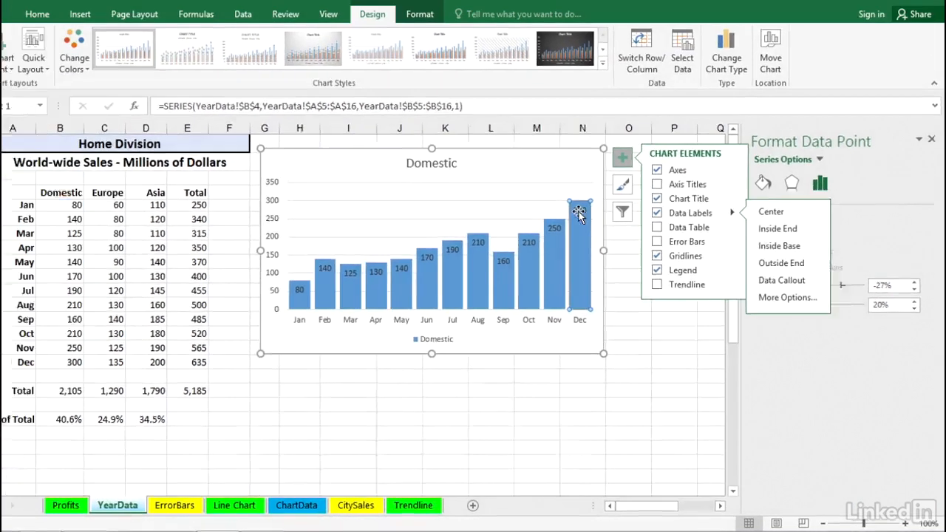
click(579, 213)
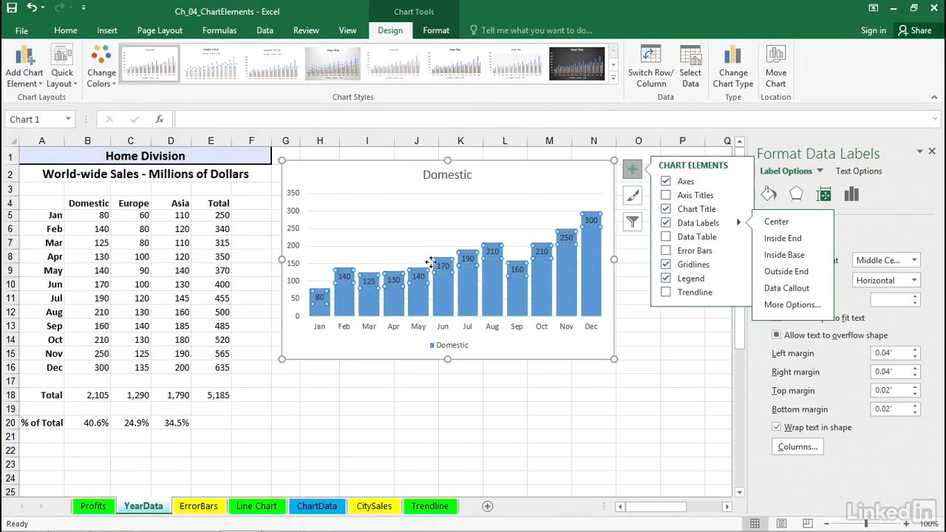
click(65, 30)
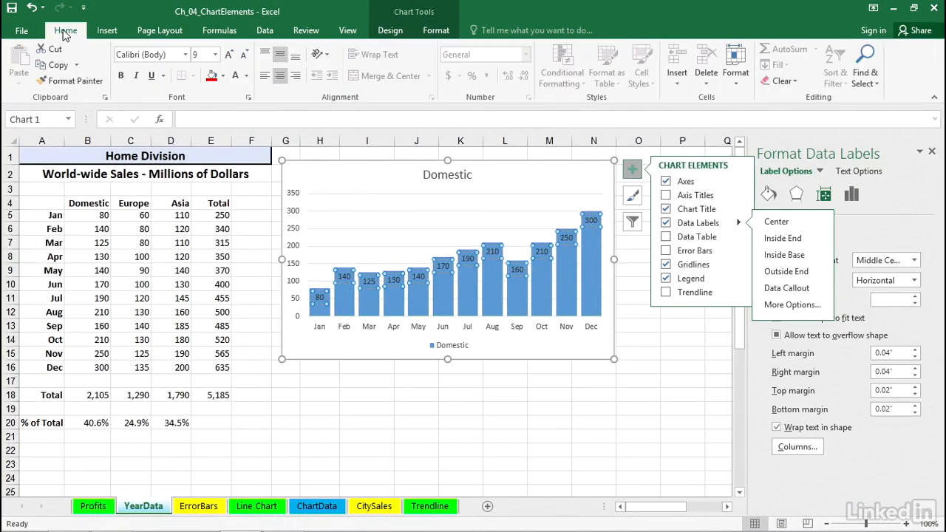
click(246, 76)
click(237, 123)
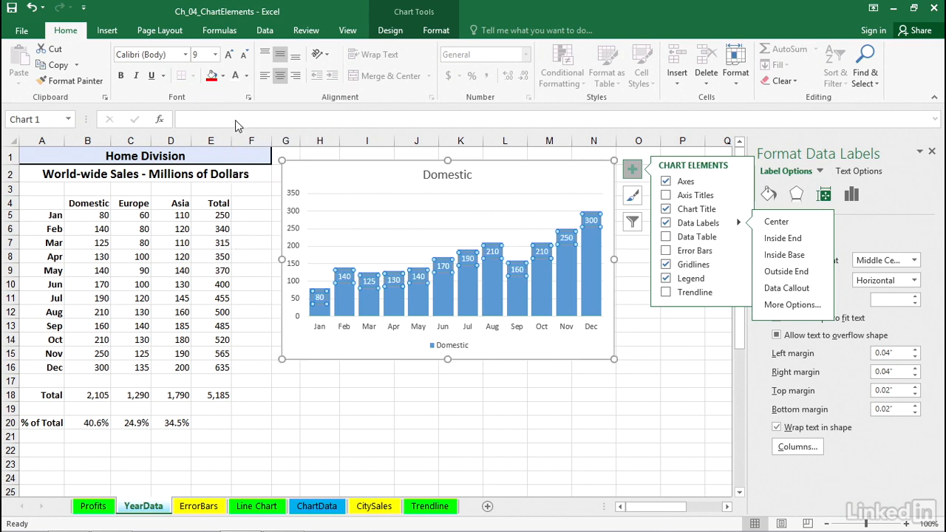
Step: Make the Domestic columns' data labels bold with a font size of 10.5
click(120, 77)
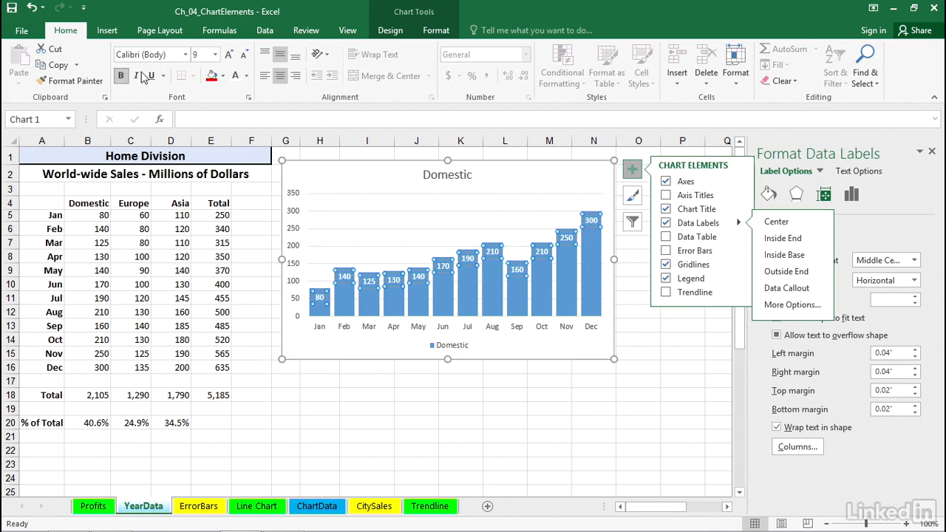
click(215, 56)
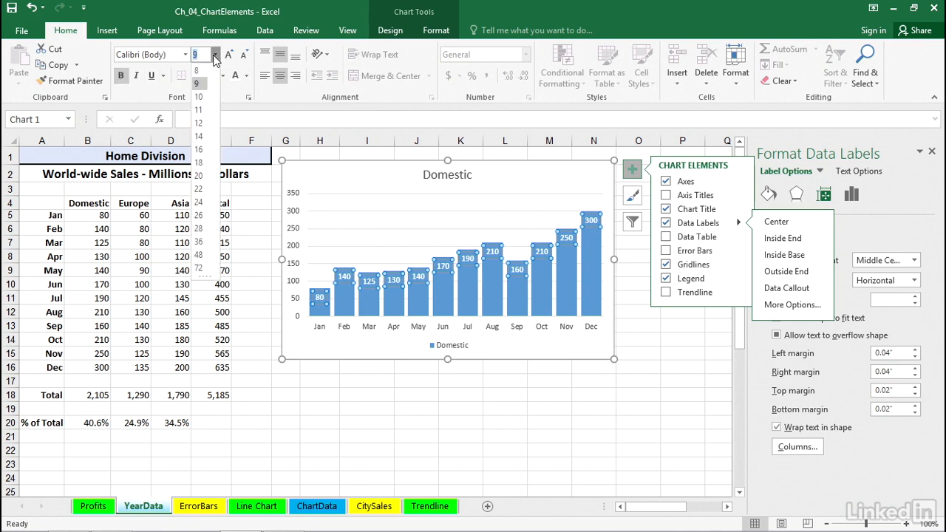
click(198, 110)
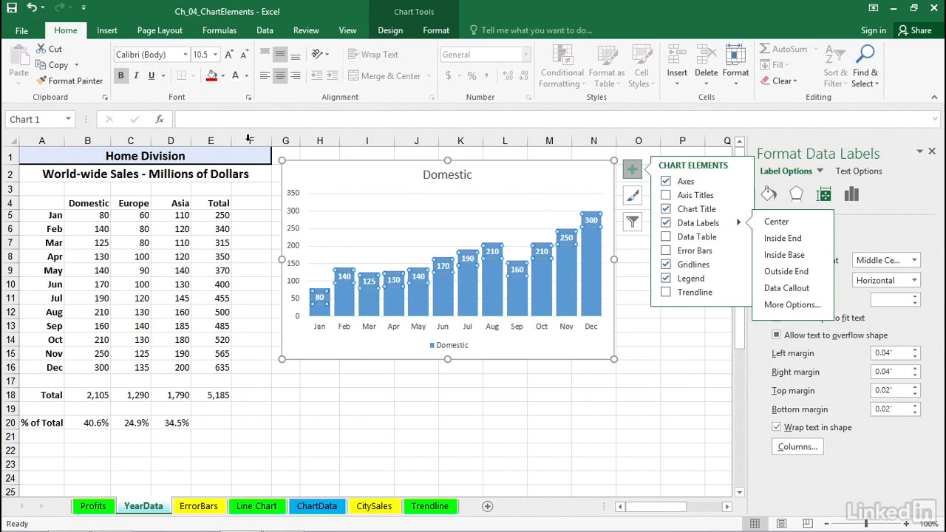
click(328, 181)
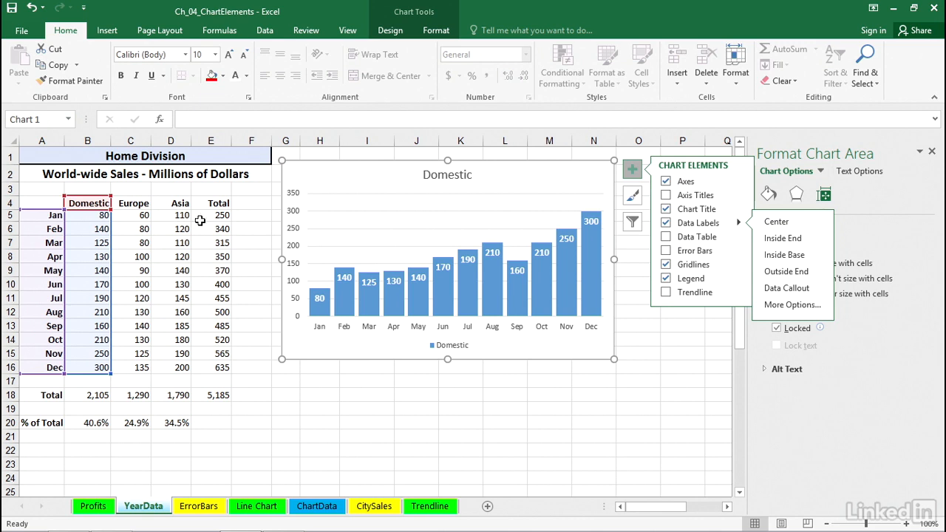
Step: Insert a 3-D pie chart from the Domestic data in A4:B16, move it over the column chart and enlarge it
drag(41, 199, 92, 367)
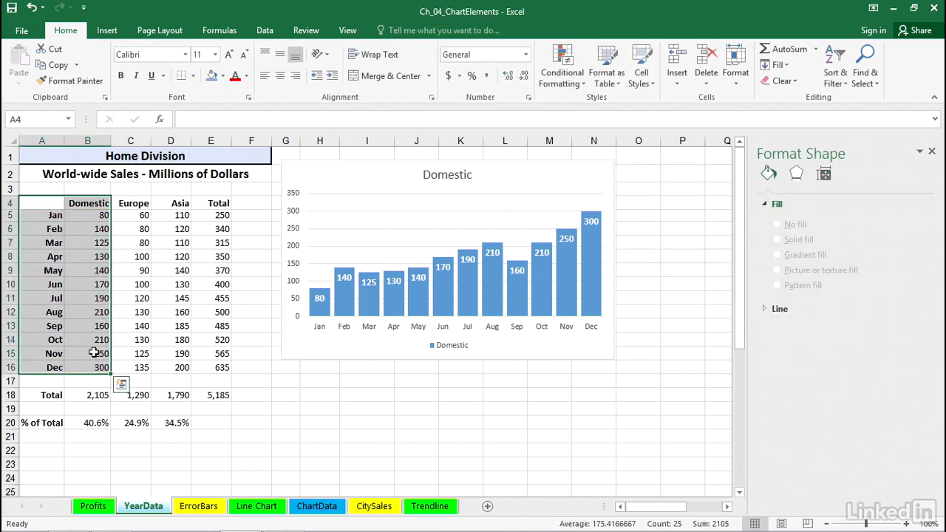
click(106, 30)
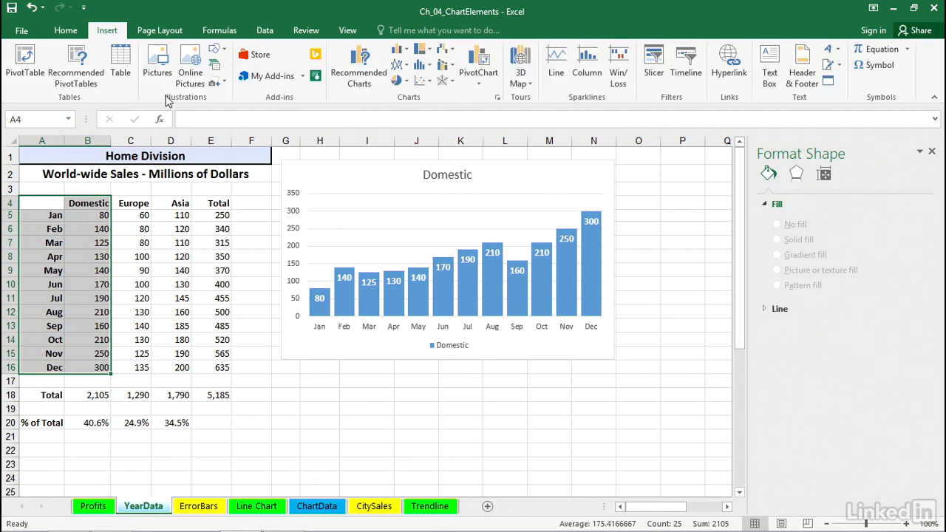
click(400, 80)
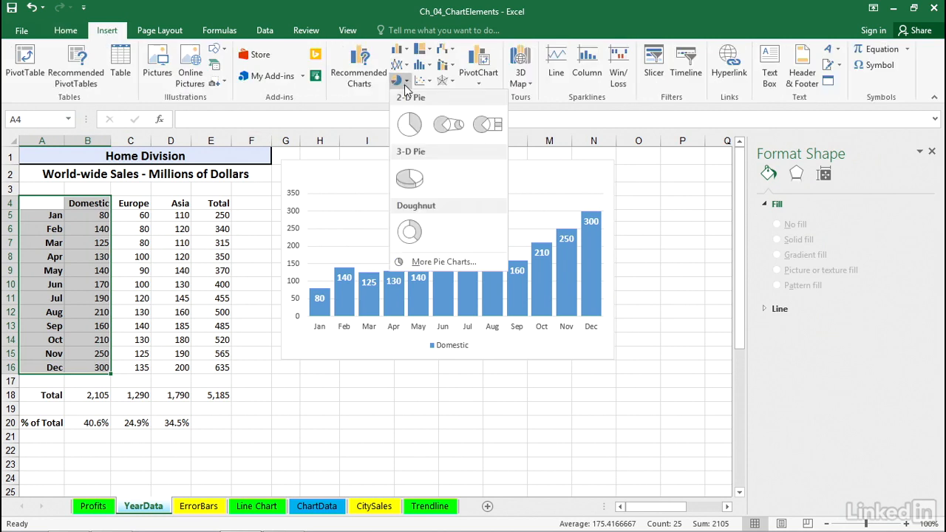
click(410, 179)
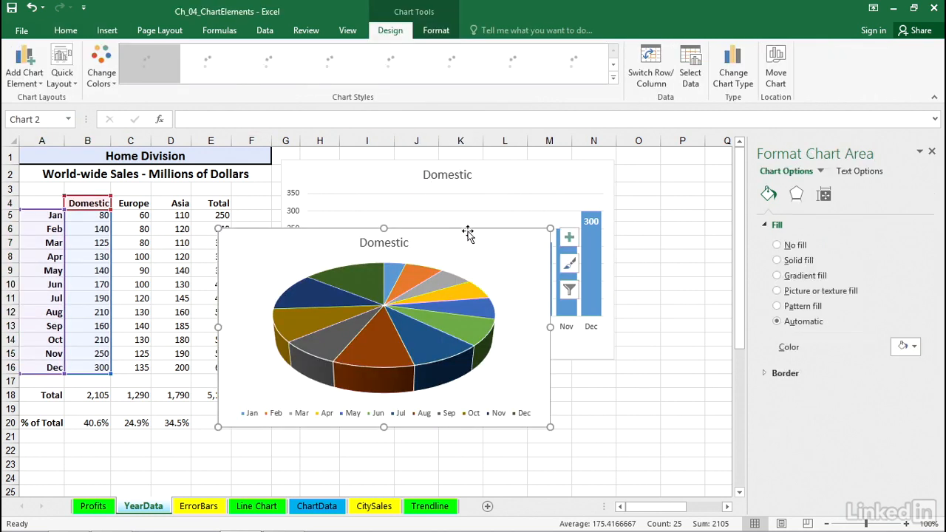
drag(468, 240, 503, 190)
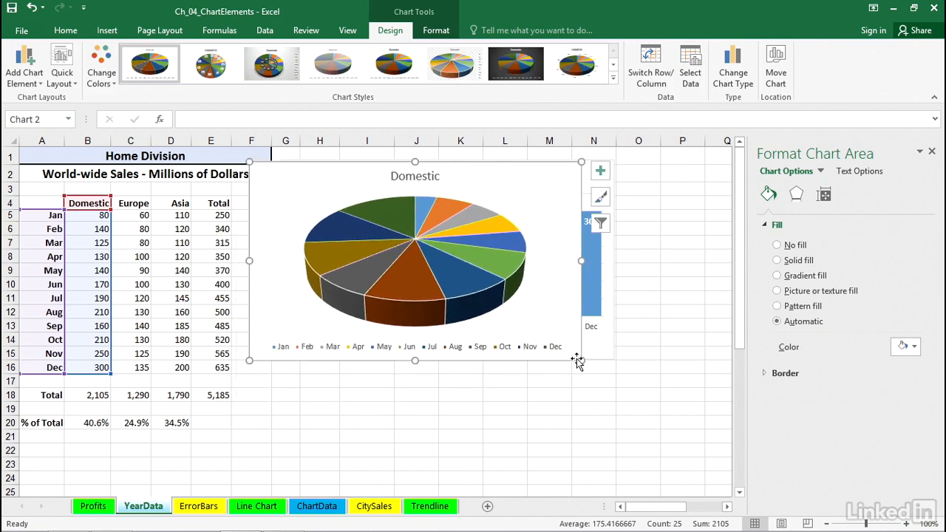
drag(581, 361, 678, 438)
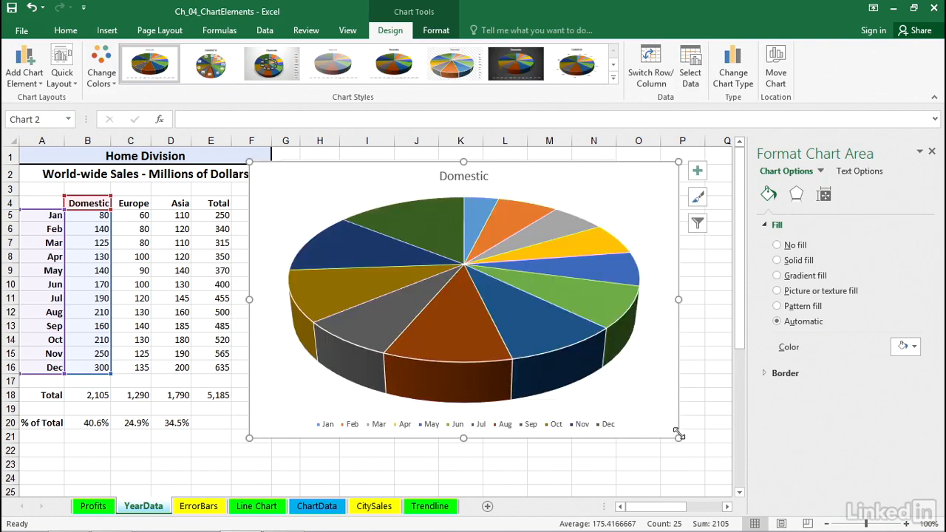
Step: Add data labels to the pie chart and apply the quick layout with month names and percentages in the slices and no legend
click(699, 174)
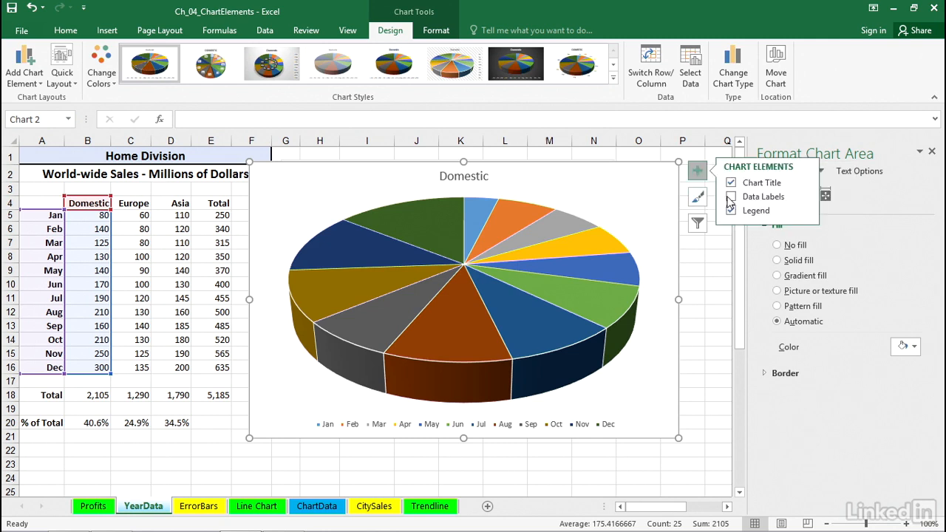
click(730, 196)
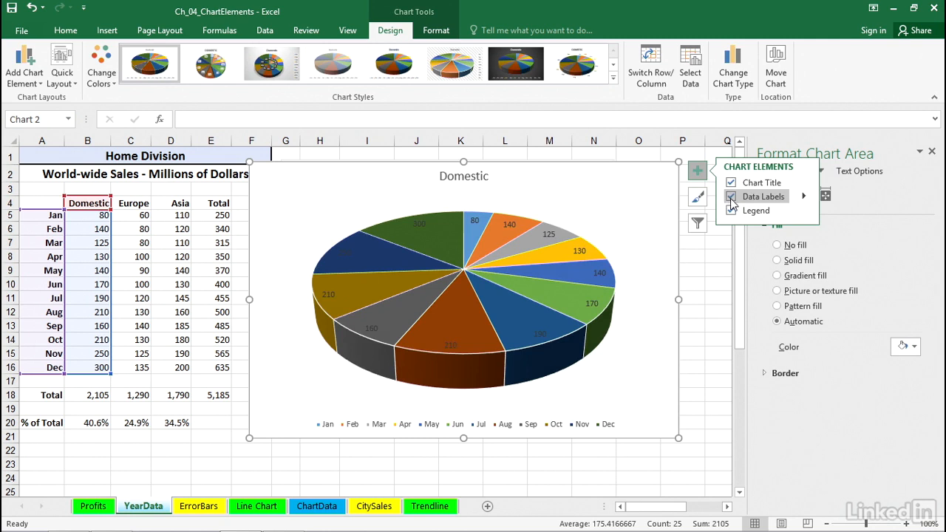
click(803, 197)
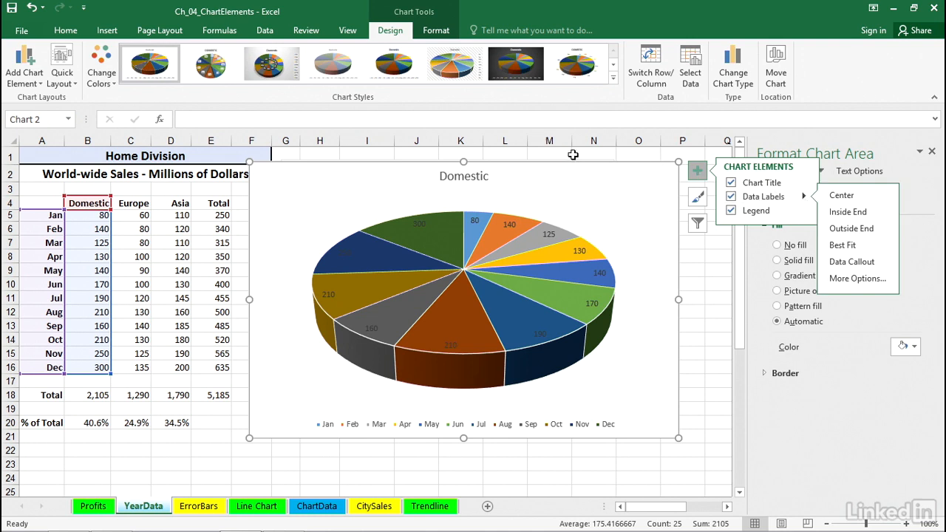
click(65, 62)
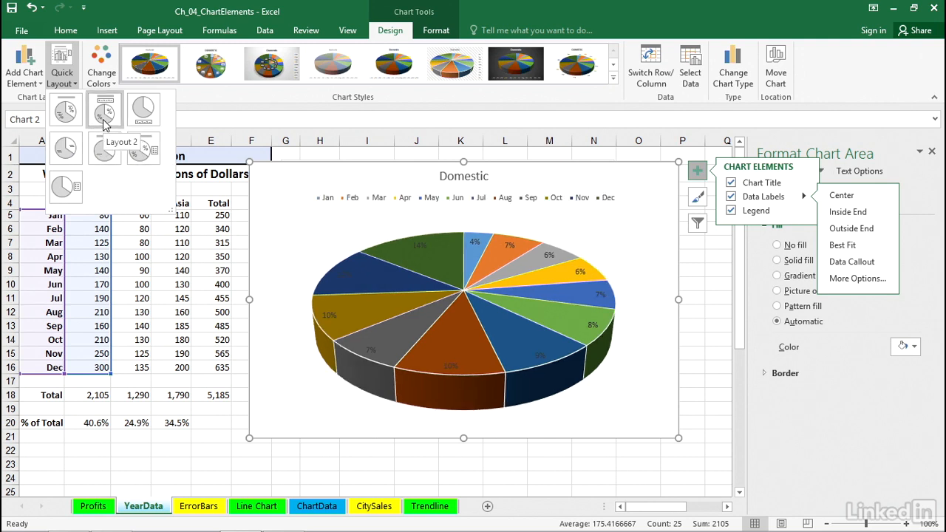
click(73, 120)
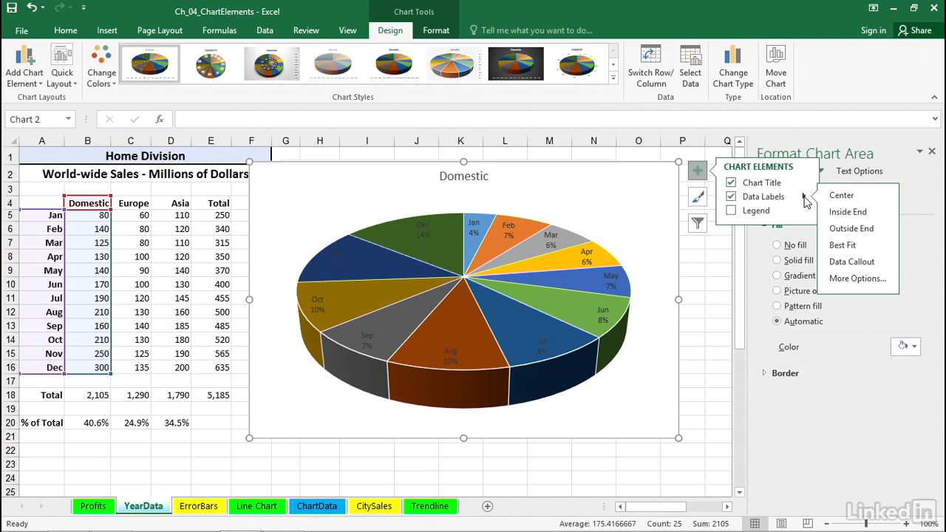
Step: Include the values in the pie chart's data labels alongside the category names and percentages
click(846, 278)
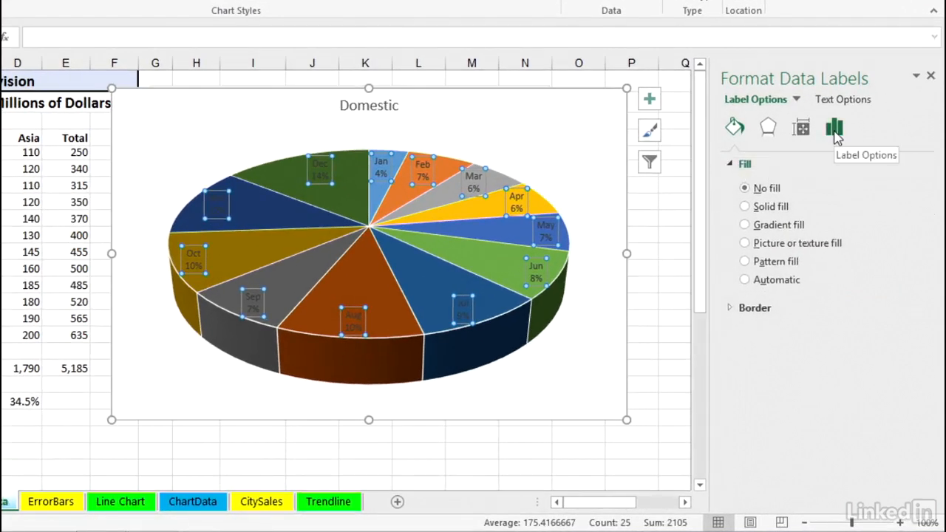
click(835, 135)
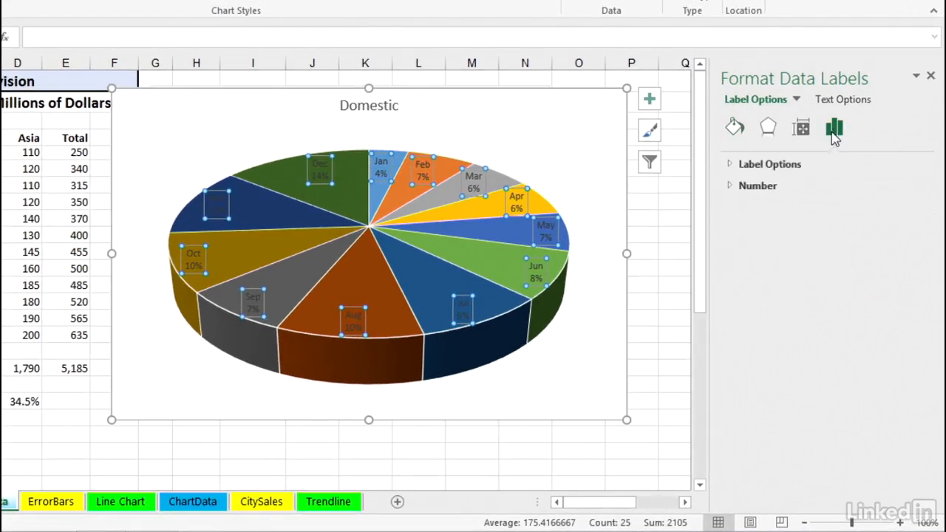
click(728, 163)
click(752, 242)
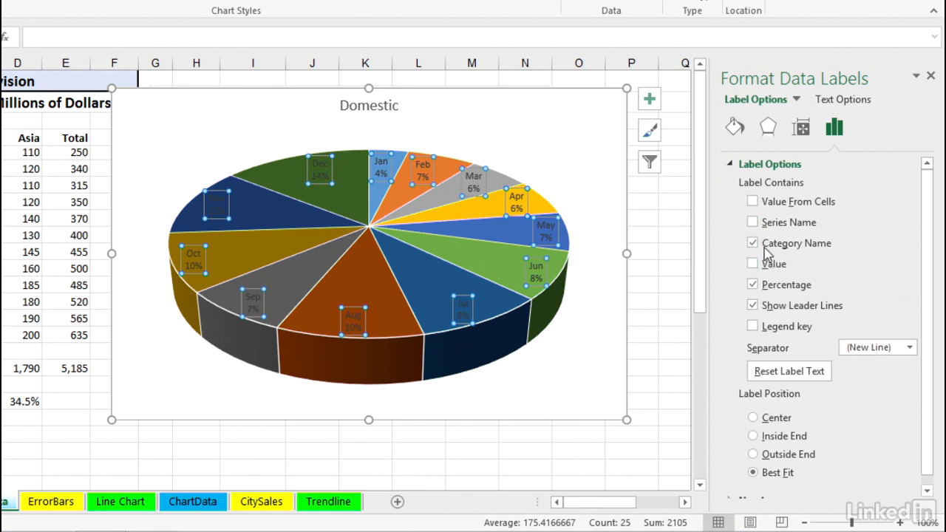
click(753, 264)
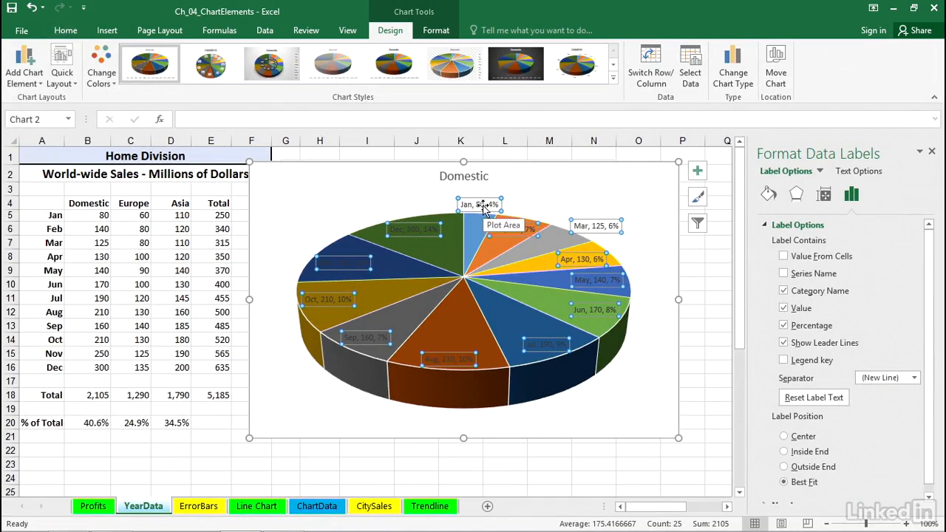
Step: Format the pie chart's data labels as bold text with a font size of 11
click(73, 33)
click(215, 56)
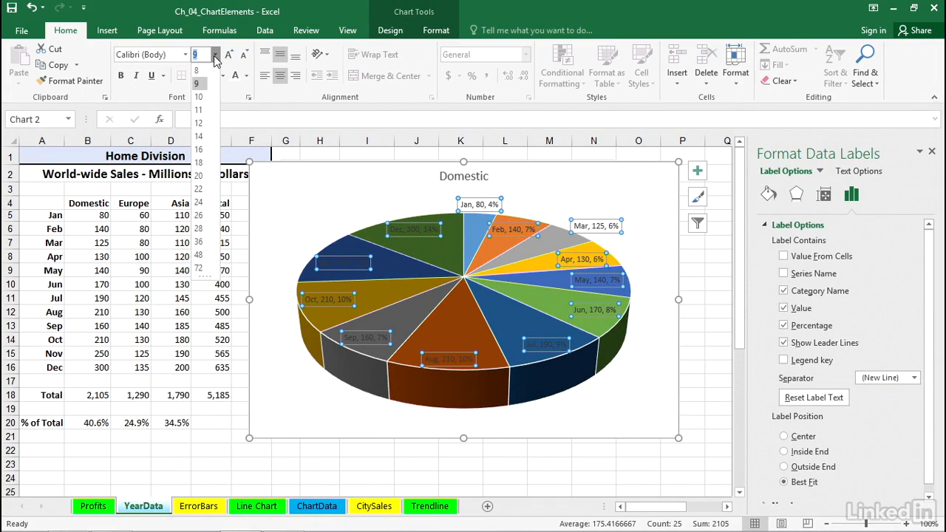
click(200, 122)
click(122, 77)
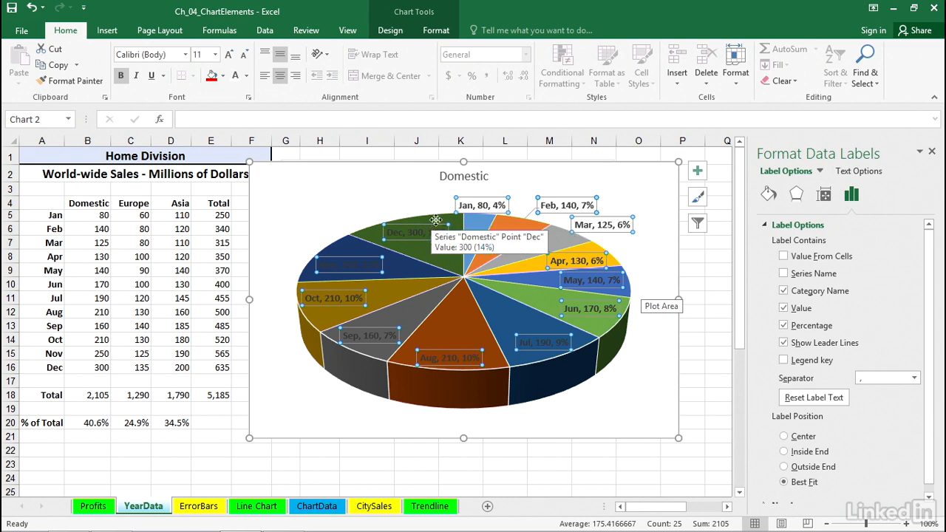
click(412, 185)
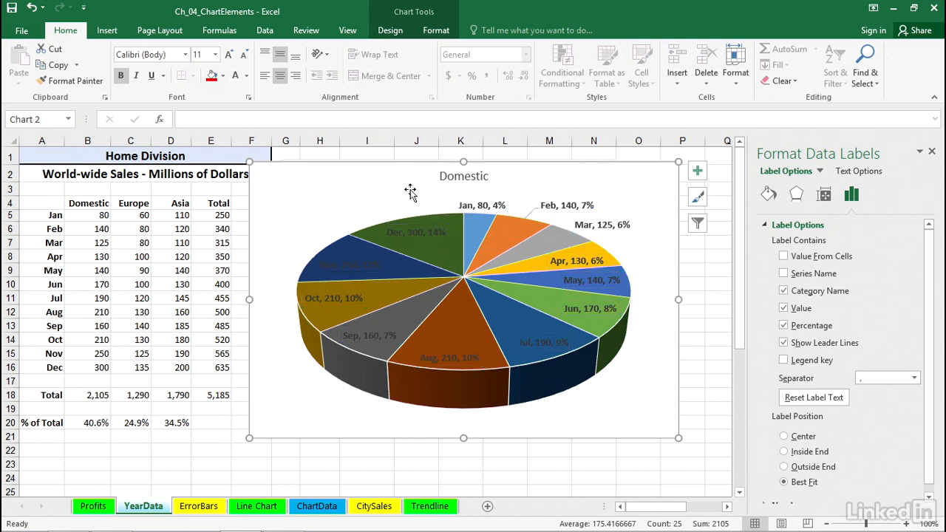
Step: Move the December, November and July labels individually outside the pie, each near its own slice
click(416, 229)
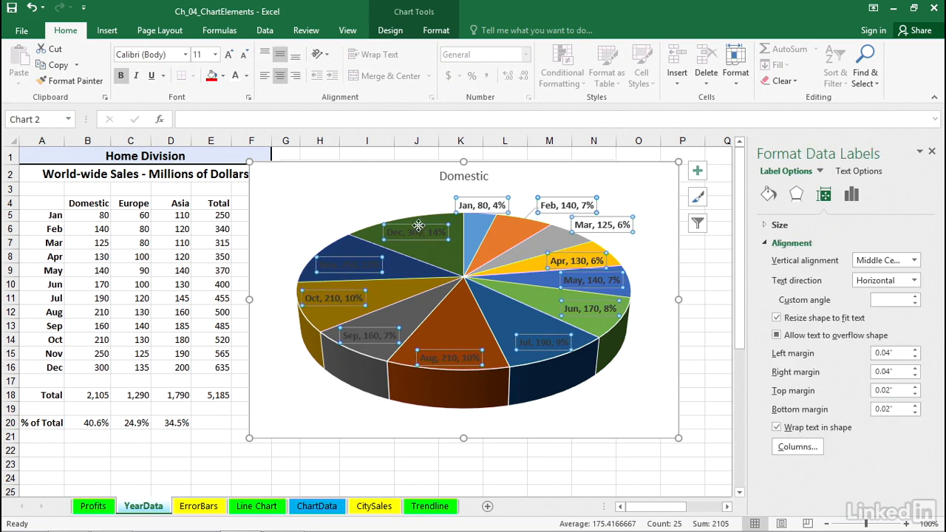
click(418, 224)
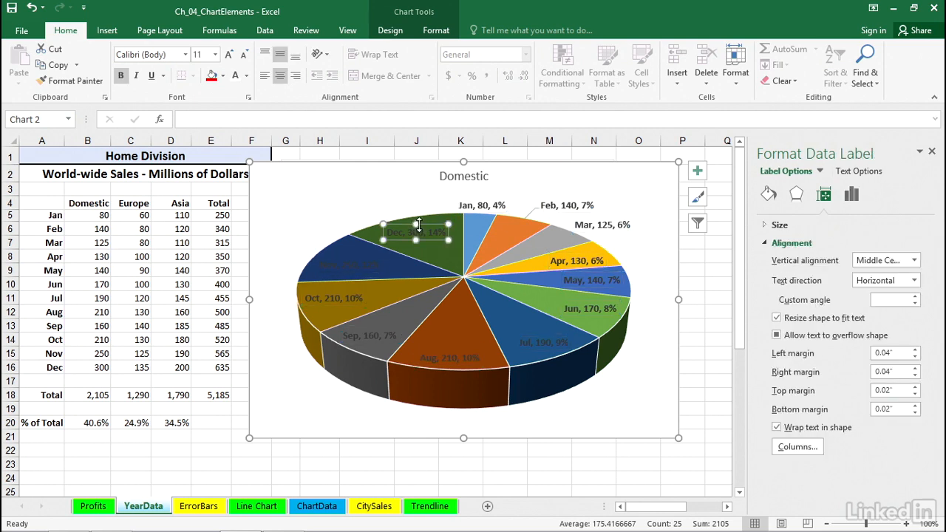
drag(427, 225, 376, 191)
click(357, 263)
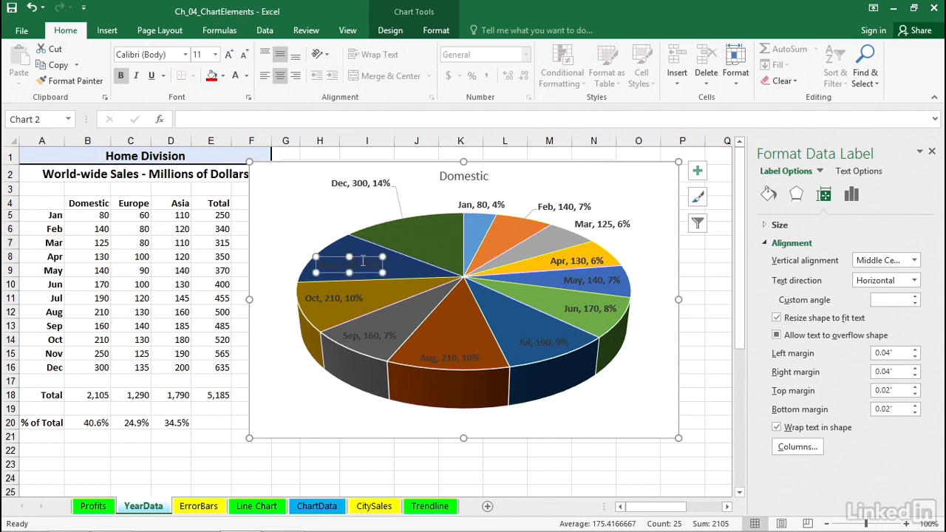
drag(364, 256, 301, 201)
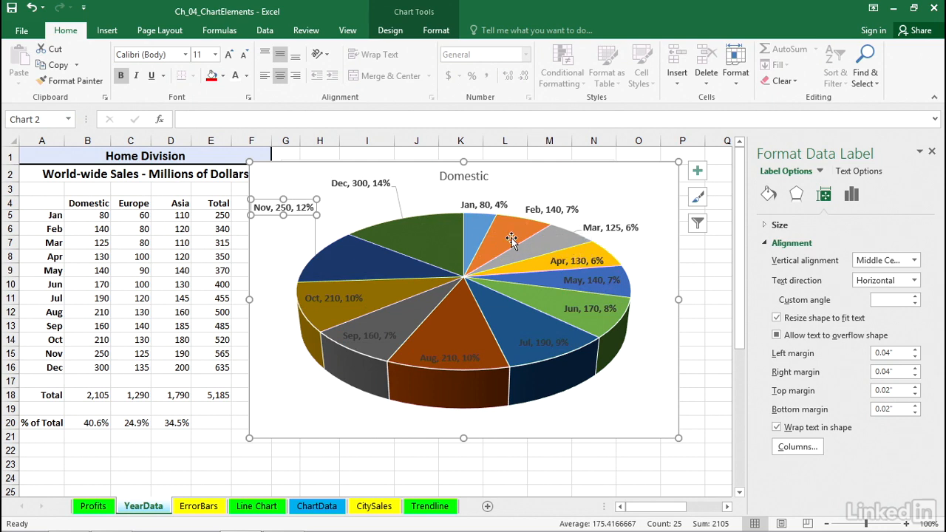
click(547, 342)
drag(554, 336, 630, 397)
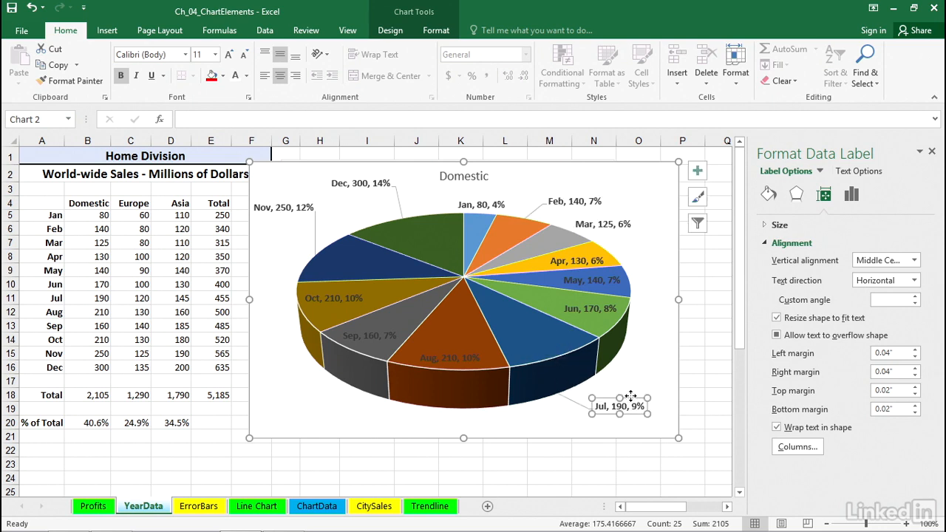
Step: Move the June, May and April labels individually outside the pie, with June below May and April at the chart's upper-right corner
click(604, 309)
drag(604, 301, 659, 358)
click(612, 281)
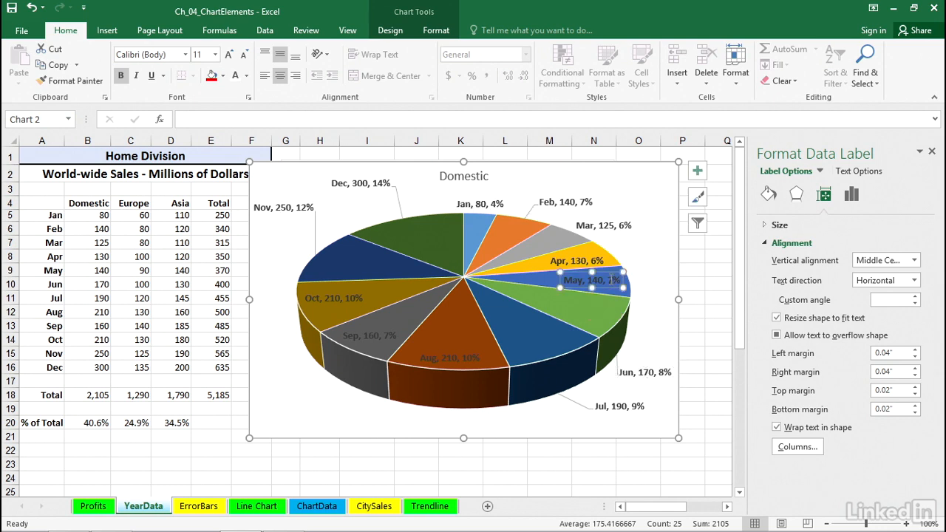
drag(606, 271, 661, 240)
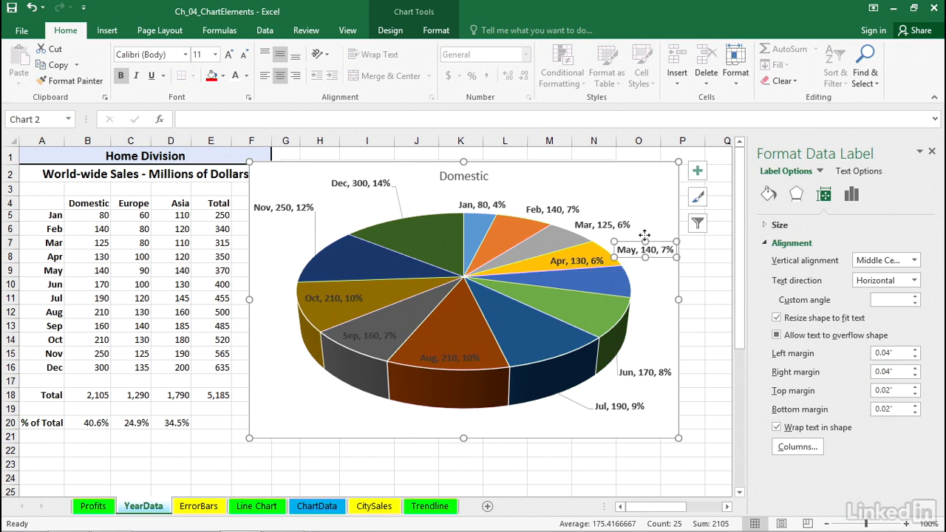
click(586, 257)
drag(596, 254, 665, 180)
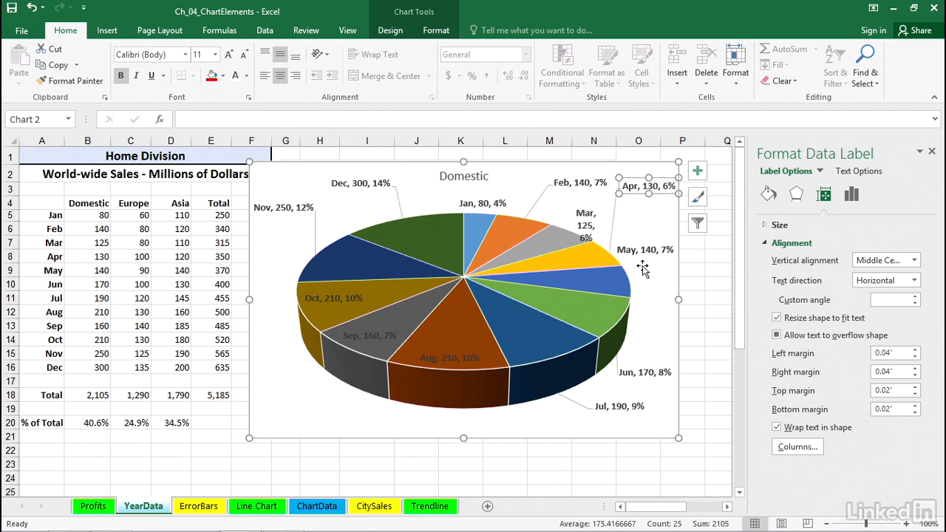
Step: Resize the March data label box wider so its text fits on two lines beside its slice, and deselect the label
click(585, 214)
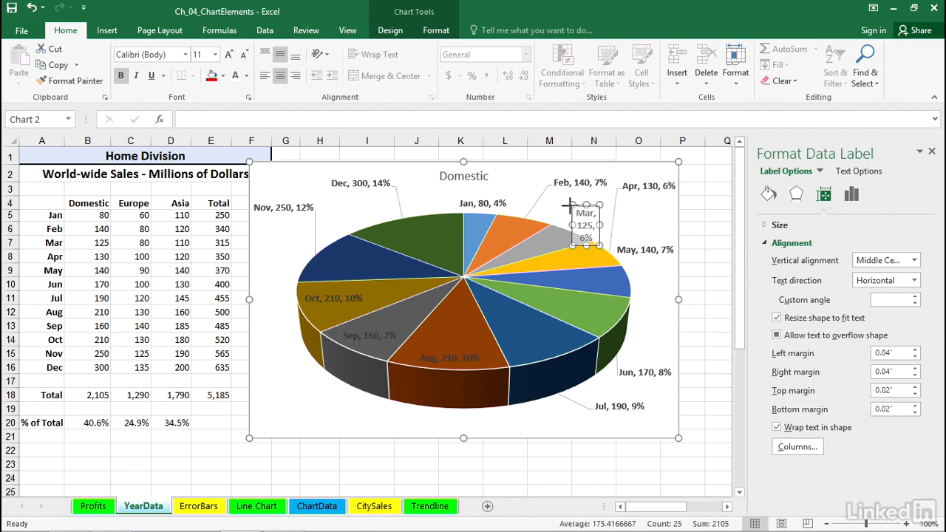
drag(582, 215, 578, 206)
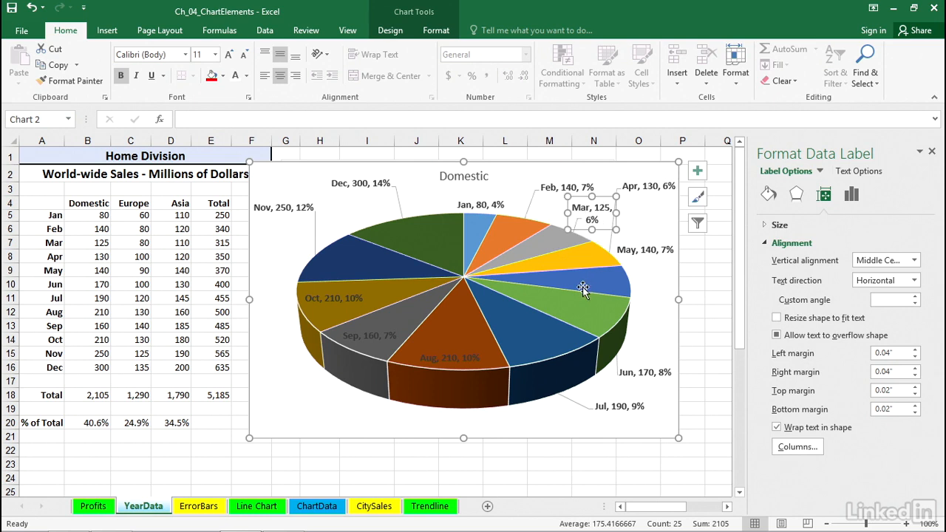
click(277, 265)
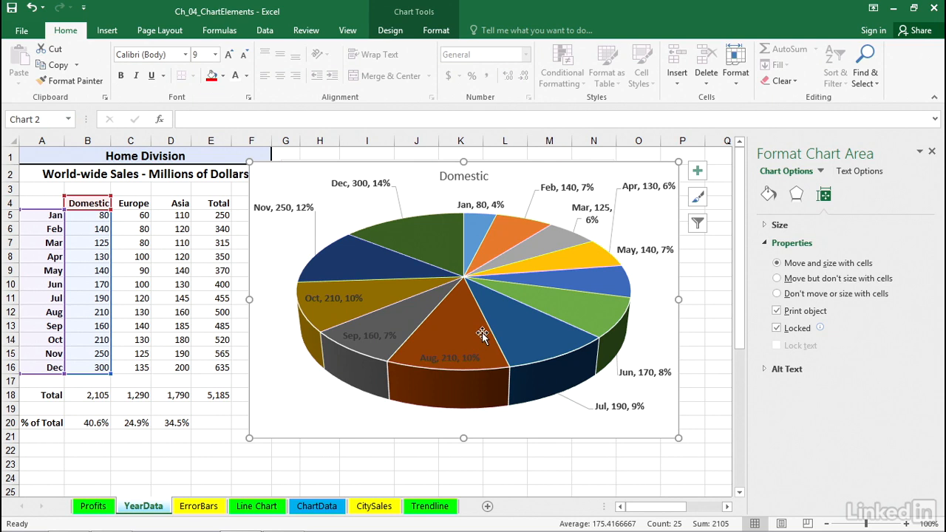
mouse_move(480, 348)
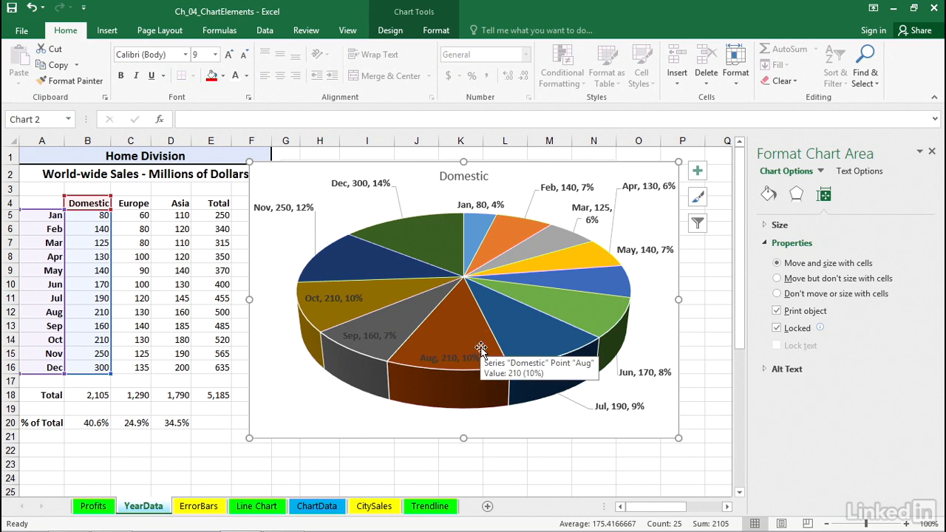